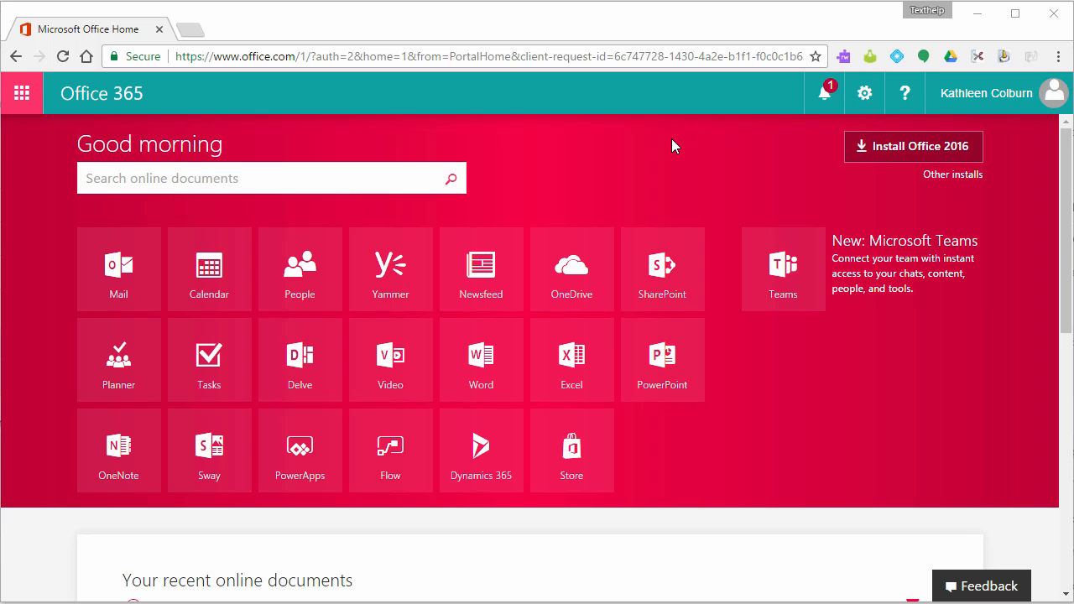
pyautogui.scroll(-3, 672, 146)
pyautogui.scroll(-3, 671, 146)
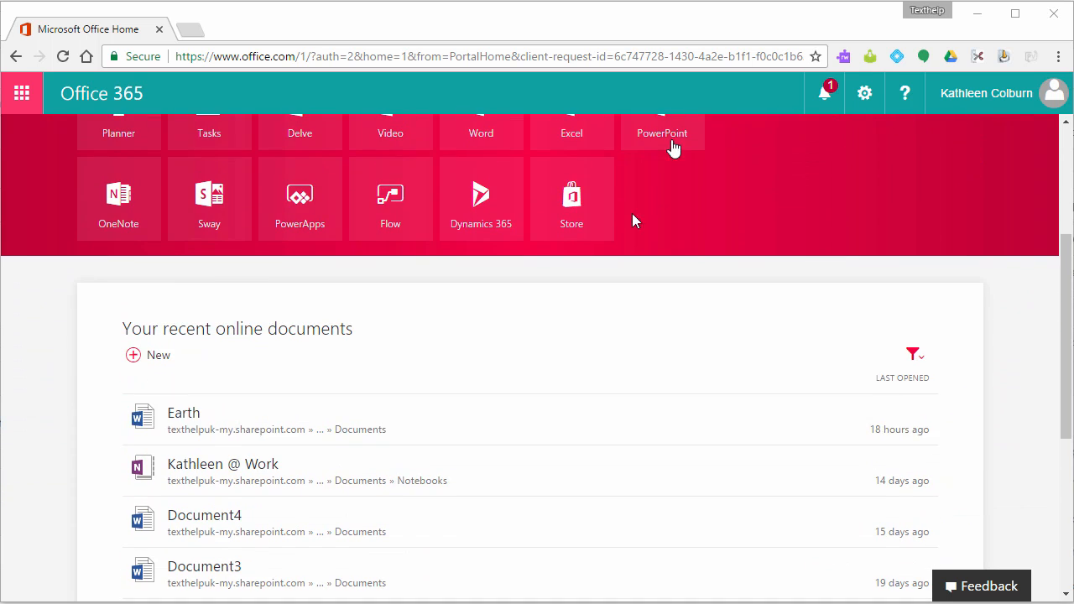
# Open the Earth document and choose Edit in Browser to edit it in Word Online
pyautogui.click(298, 440)
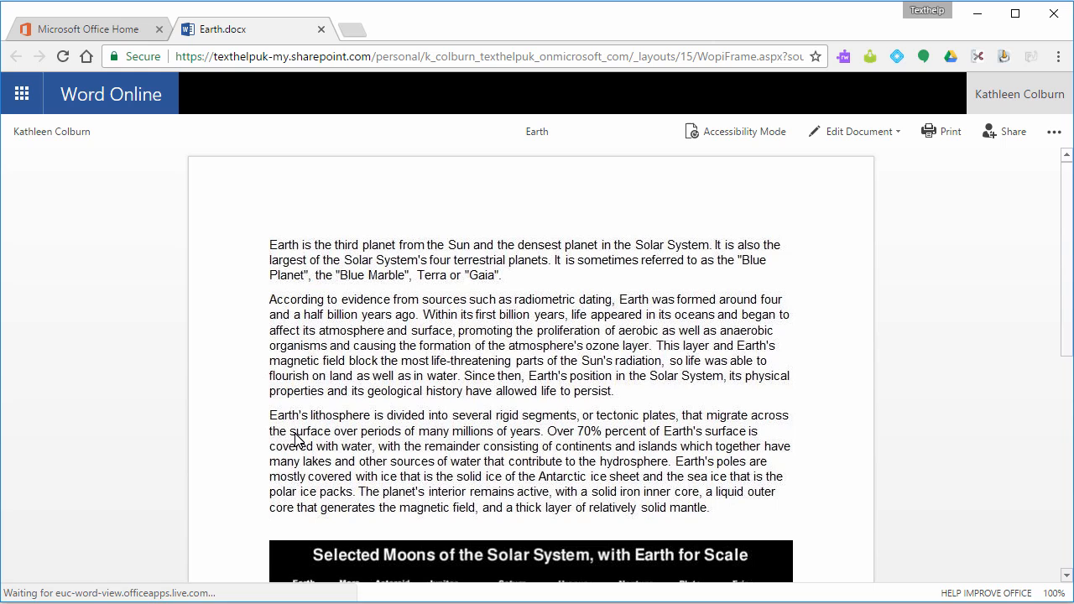
pyautogui.click(860, 132)
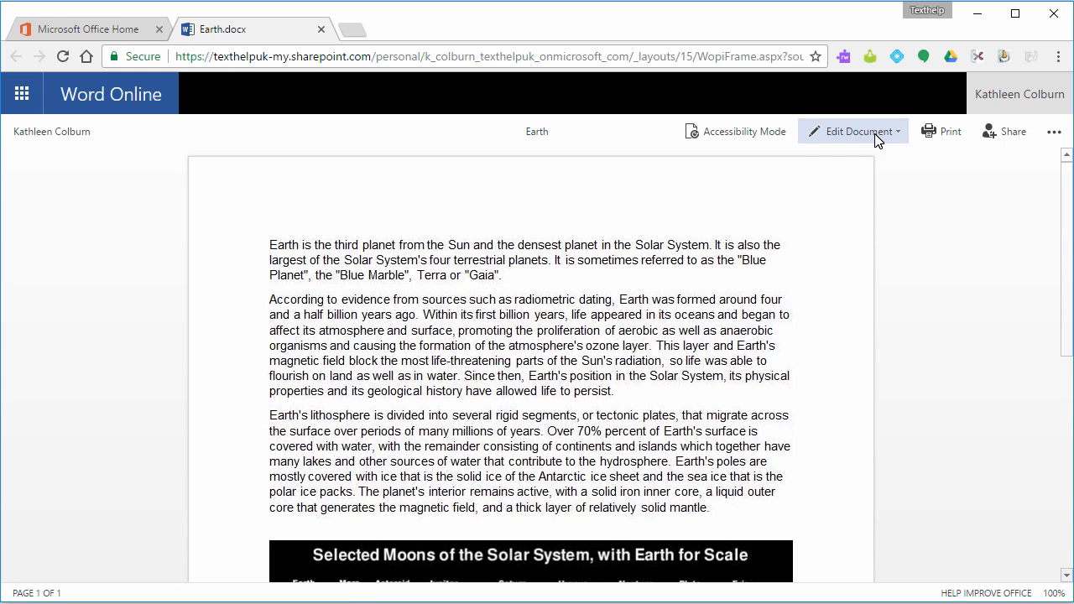
pyautogui.click(886, 213)
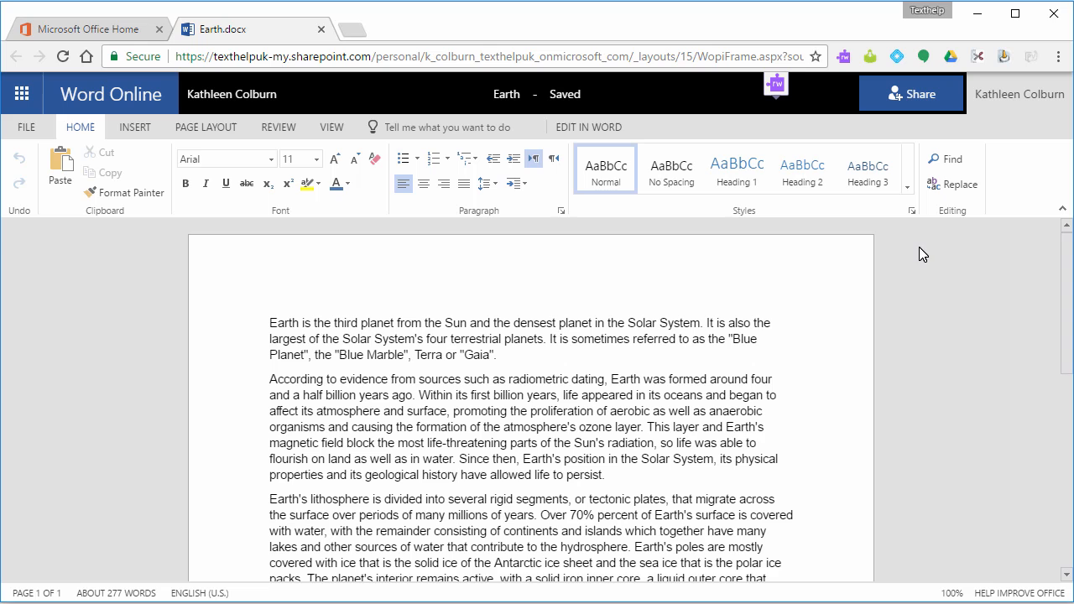
# Show the Read&Write toolbar, read aloud from the first word, then stop after two sentences
pyautogui.click(776, 83)
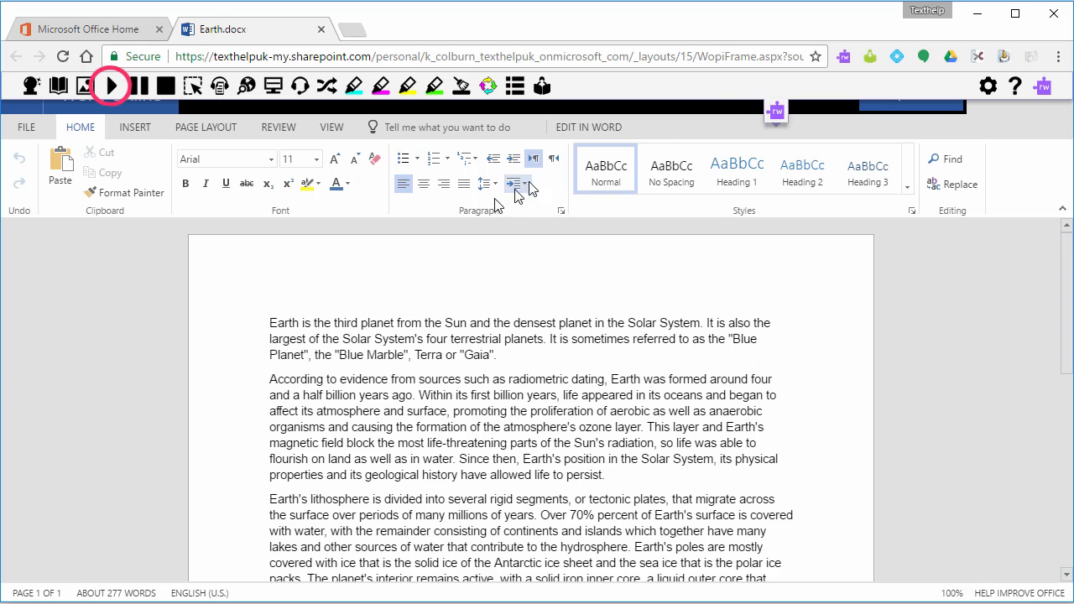
pyautogui.click(271, 322)
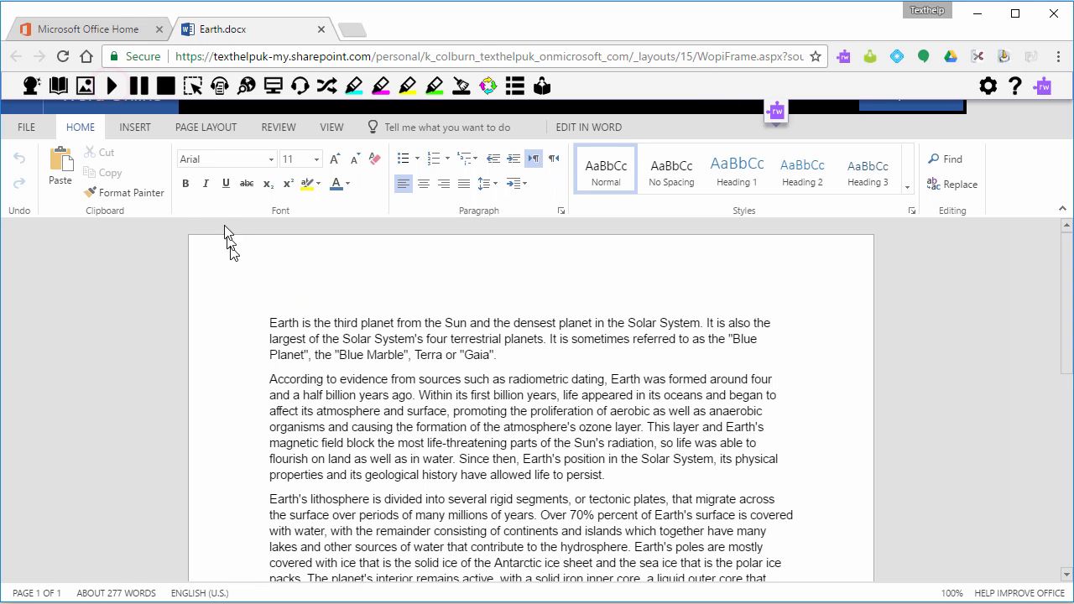
pyautogui.click(113, 87)
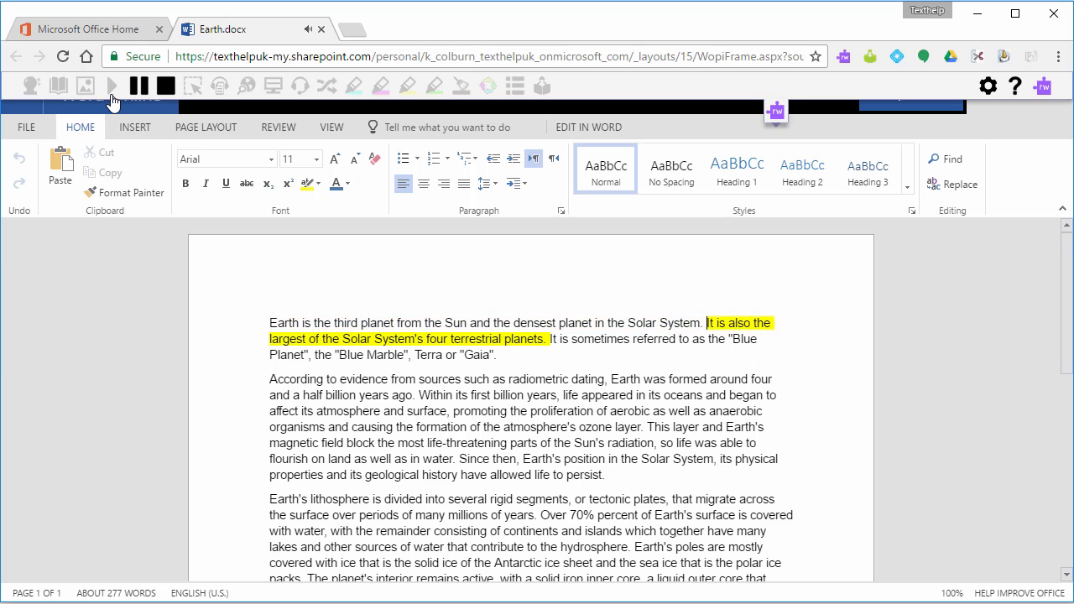
pyautogui.click(164, 86)
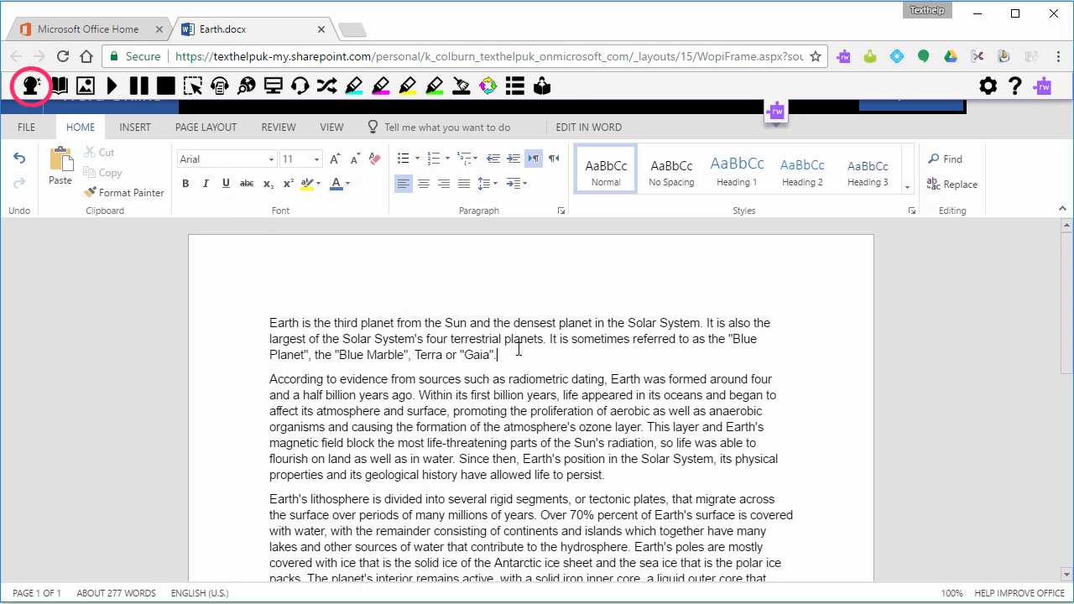
# On a new line, use Prediction to insert the word 'Earth', then turn Prediction off
pyautogui.press('Return')
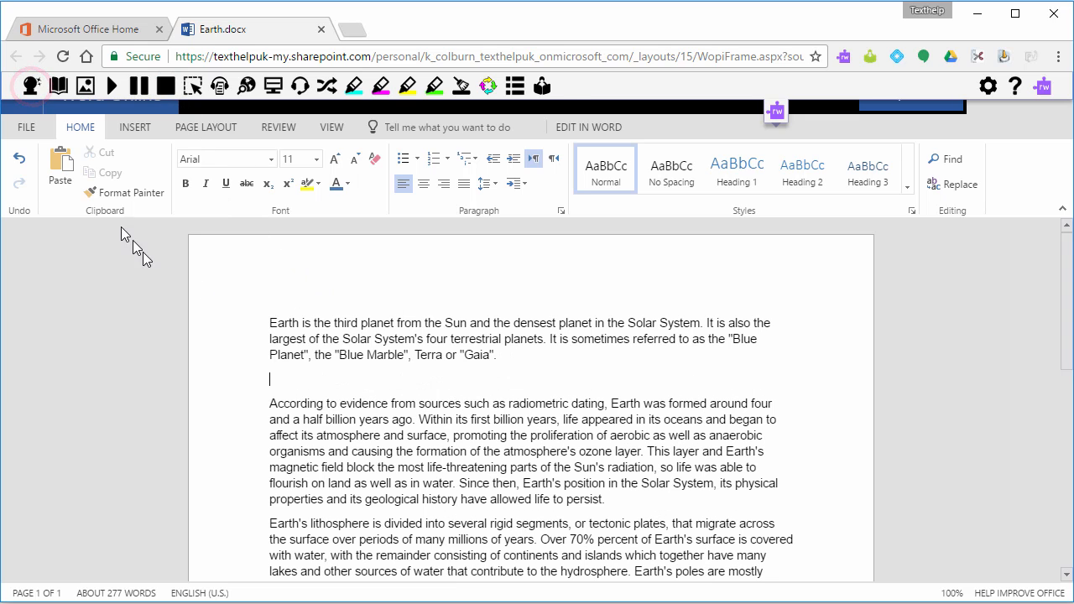
pyautogui.click(32, 86)
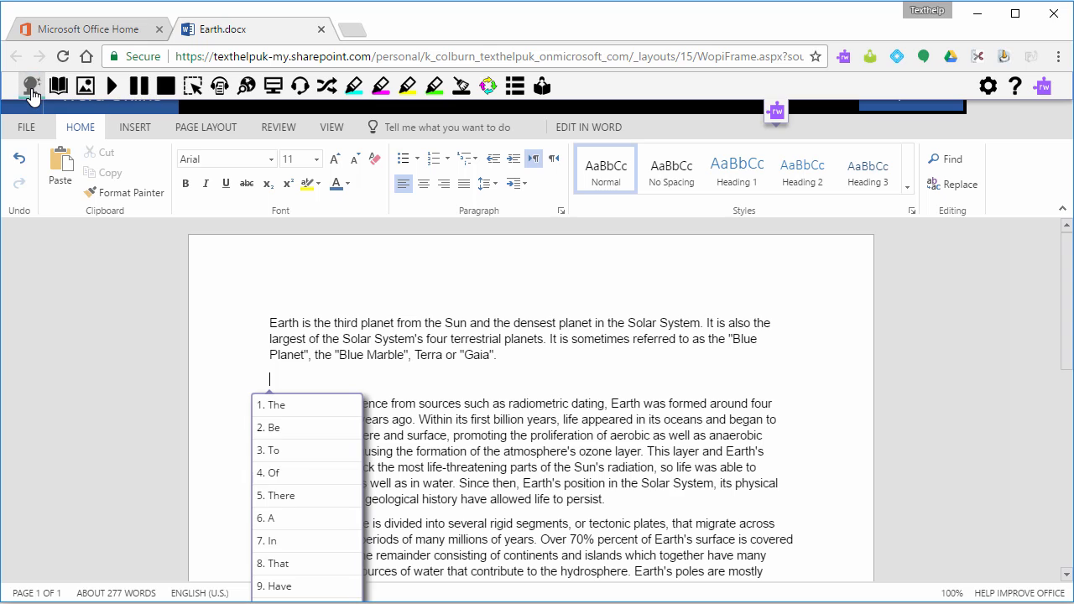
pyautogui.write('Ea')
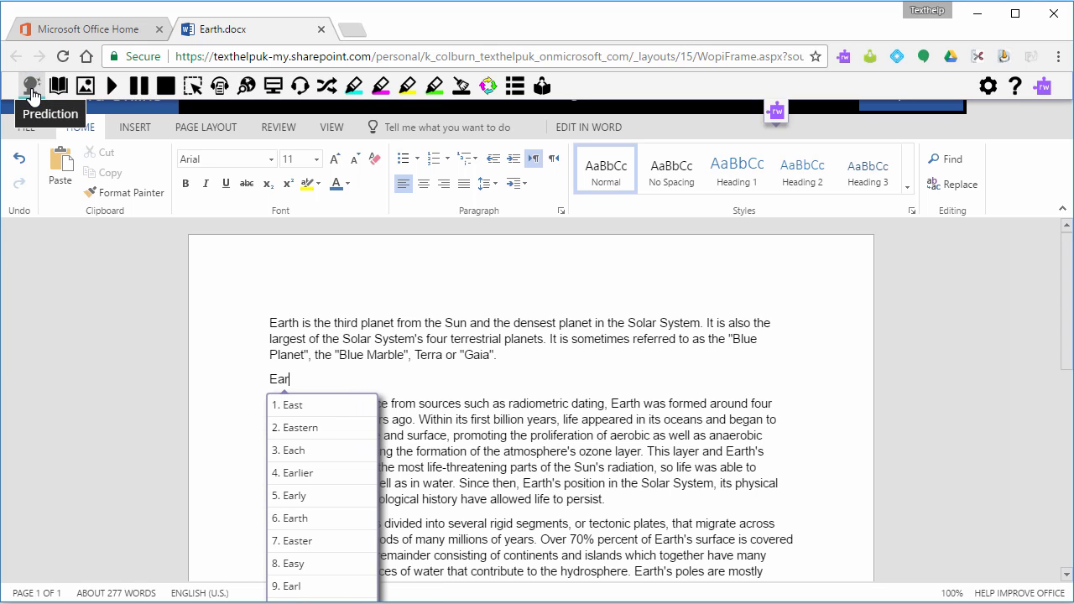
pyautogui.write('r')
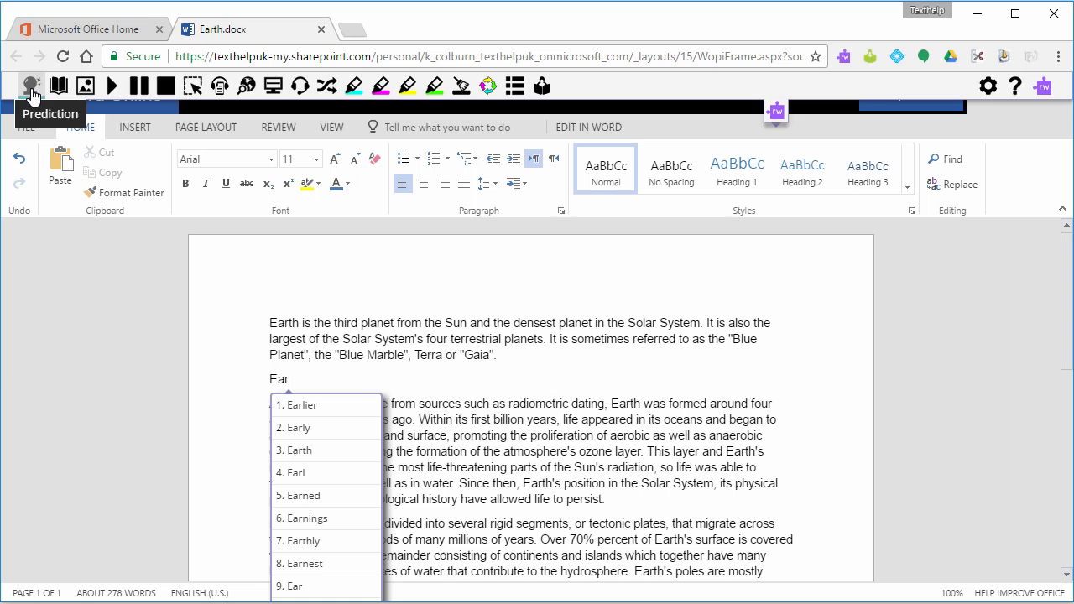
pyautogui.click(335, 451)
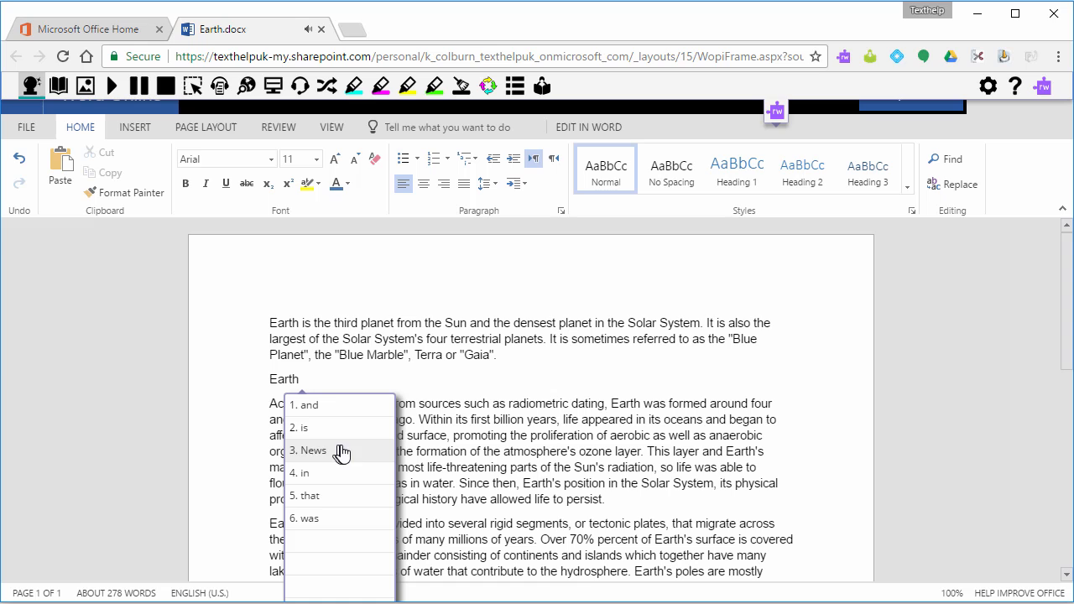
pyautogui.click(31, 86)
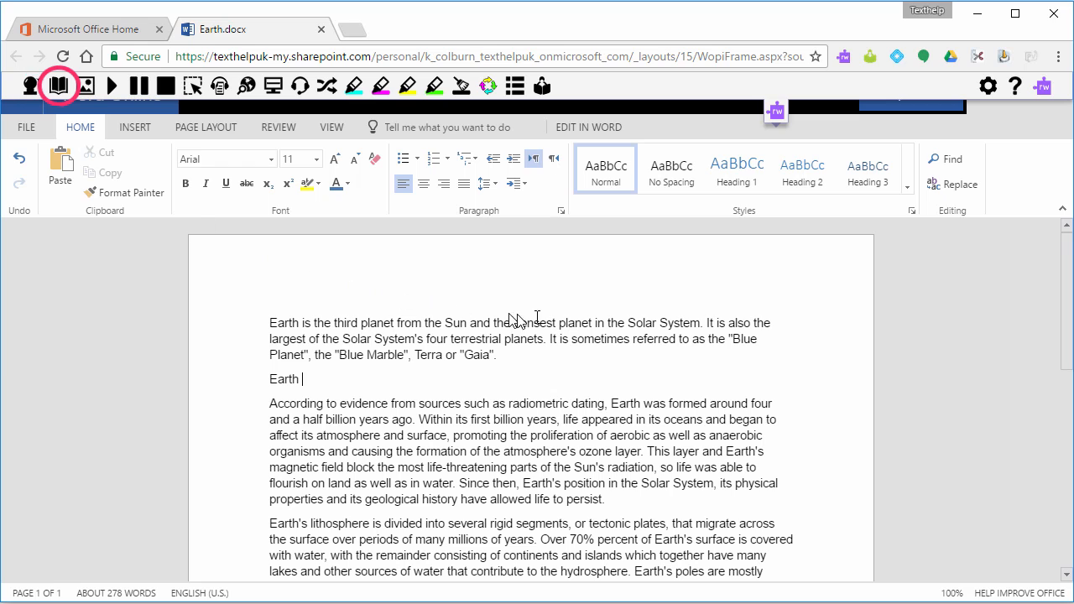
pyautogui.doubleClick(577, 326)
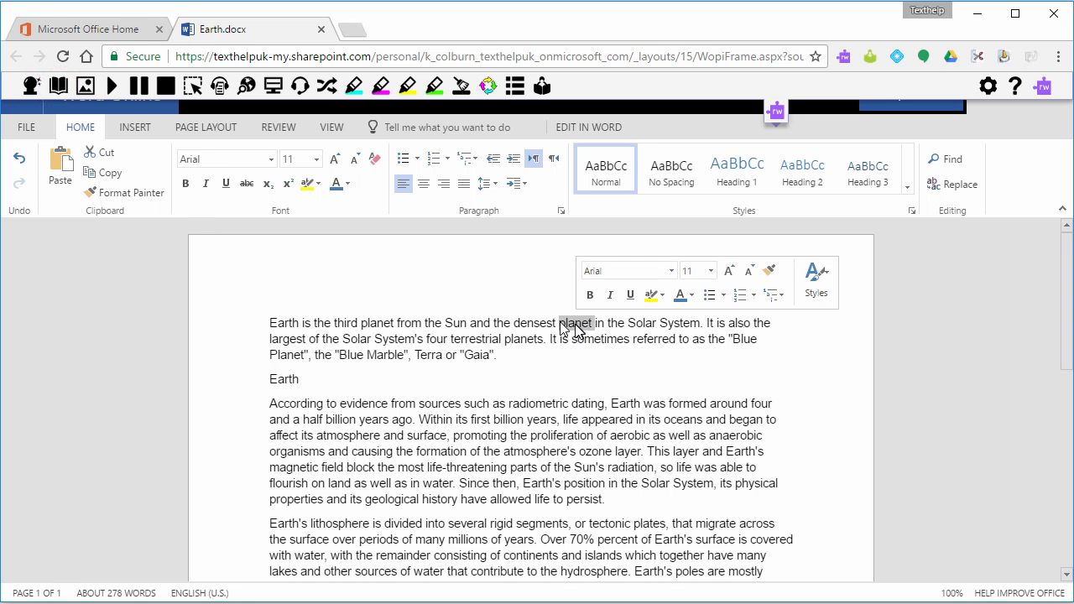
pyautogui.click(57, 87)
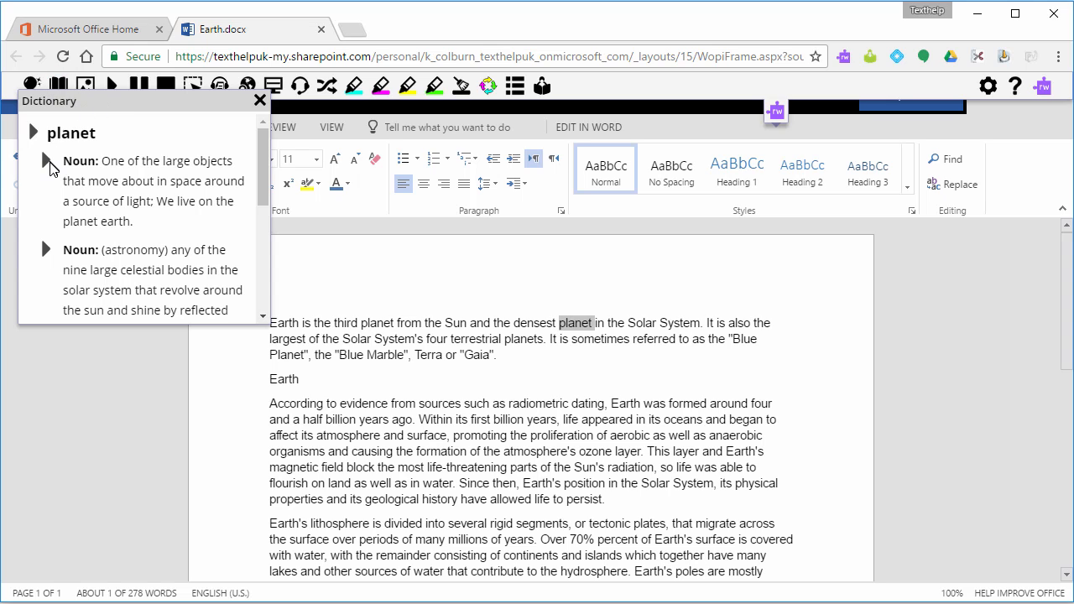
pyautogui.click(46, 161)
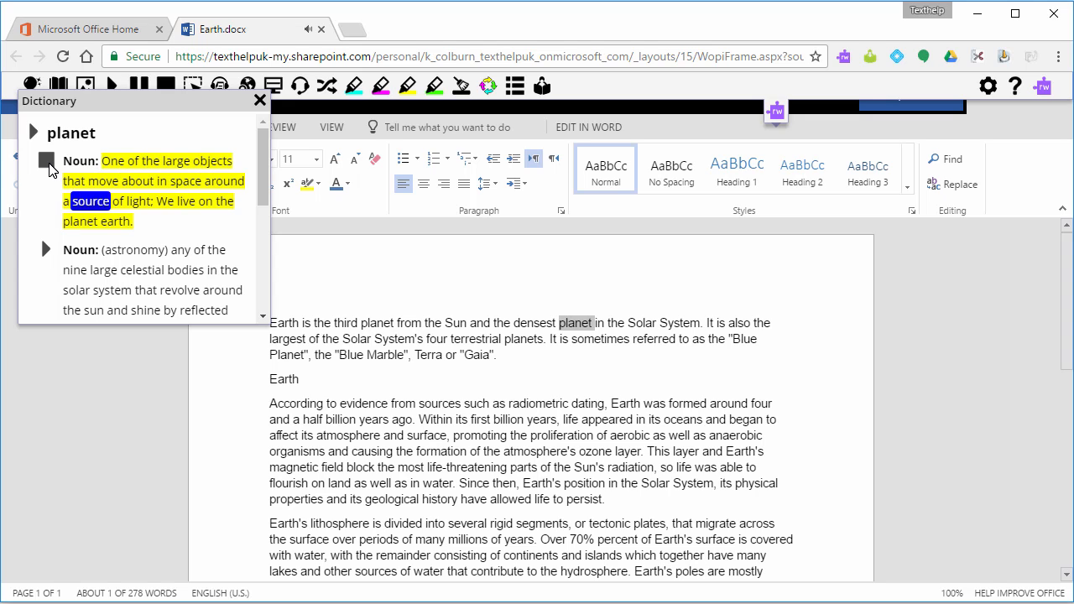
pyautogui.click(47, 161)
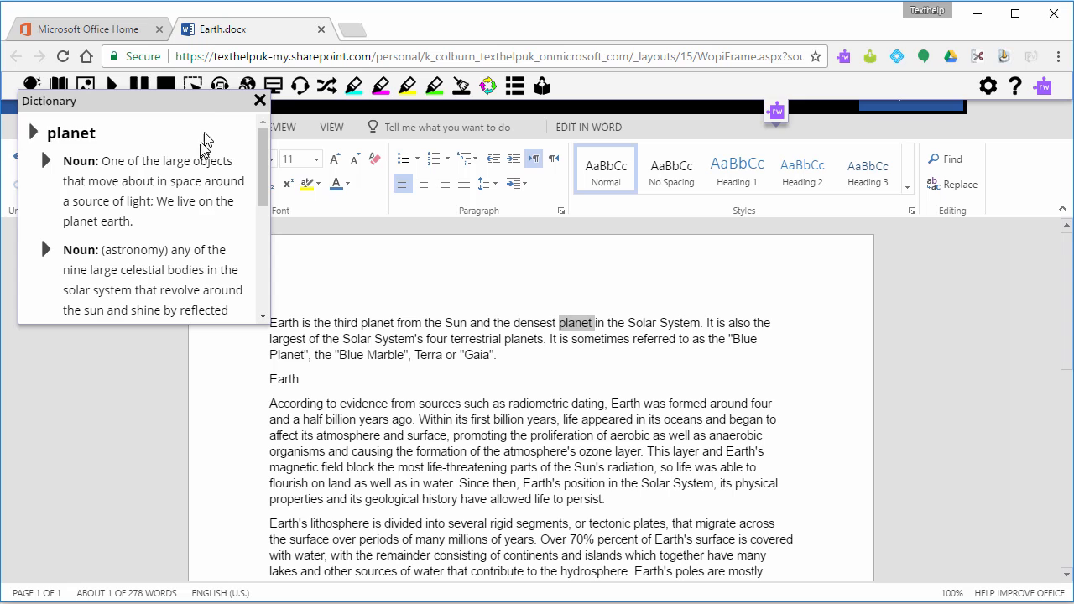
pyautogui.click(260, 101)
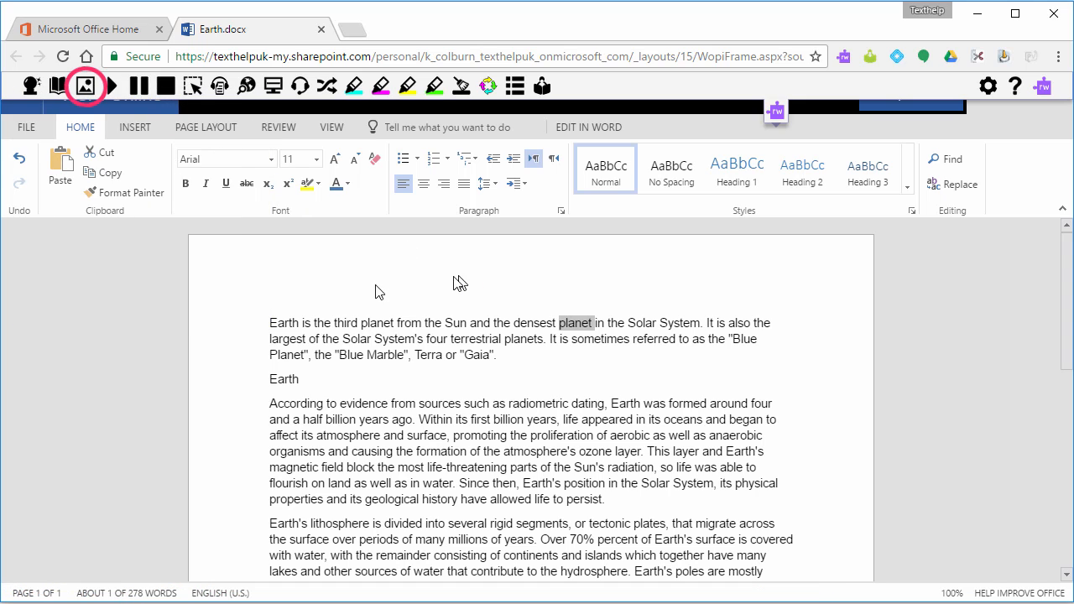
pyautogui.doubleClick(277, 322)
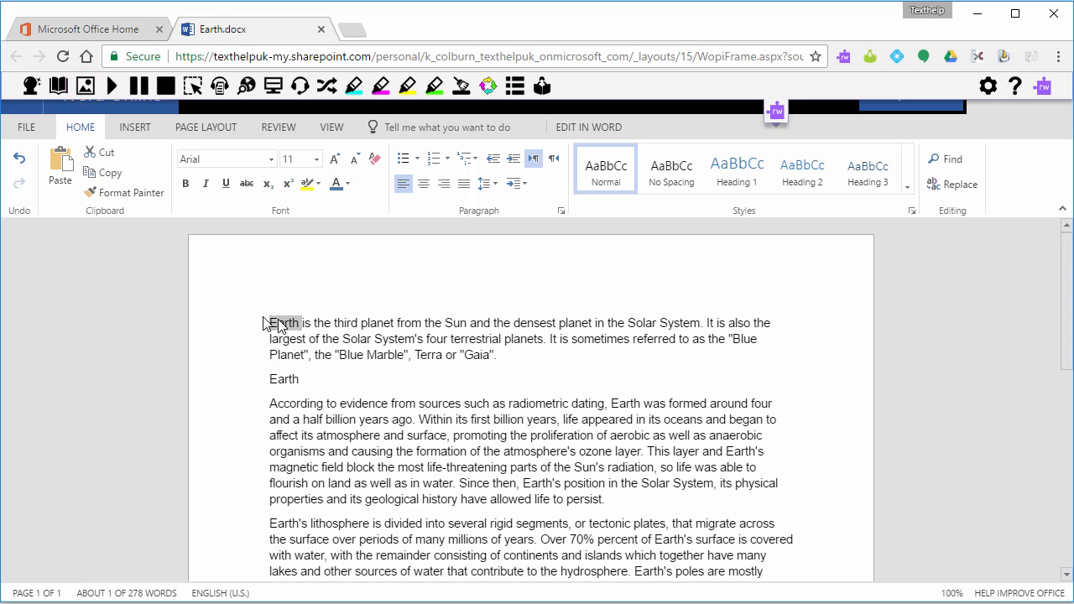
pyautogui.click(87, 87)
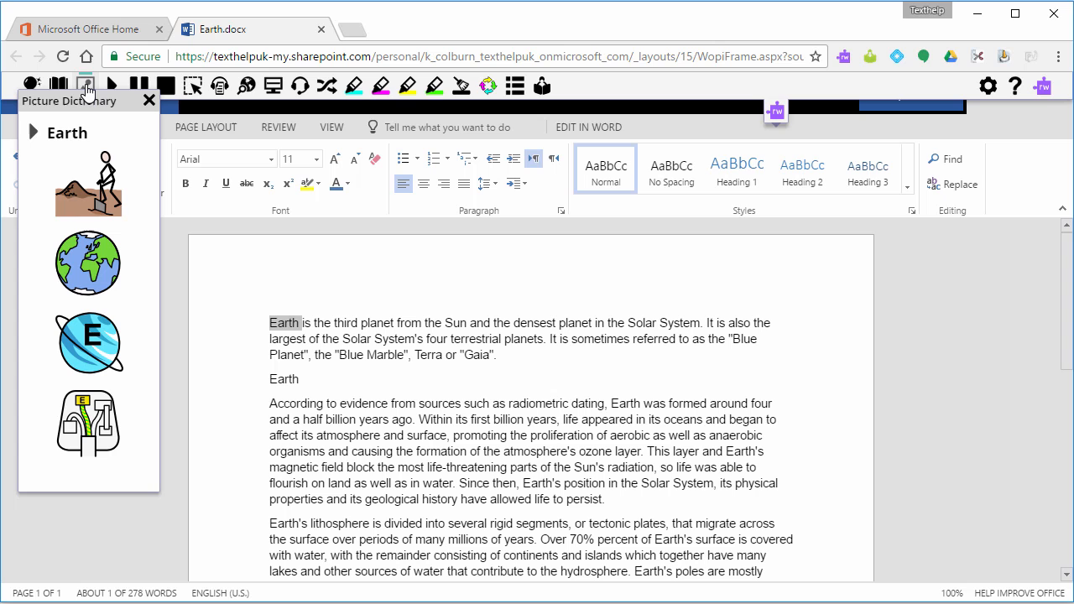
# Use Screenshot Reader to capture and read the 'Selected Moons of the Solar System' image title
pyautogui.click(149, 101)
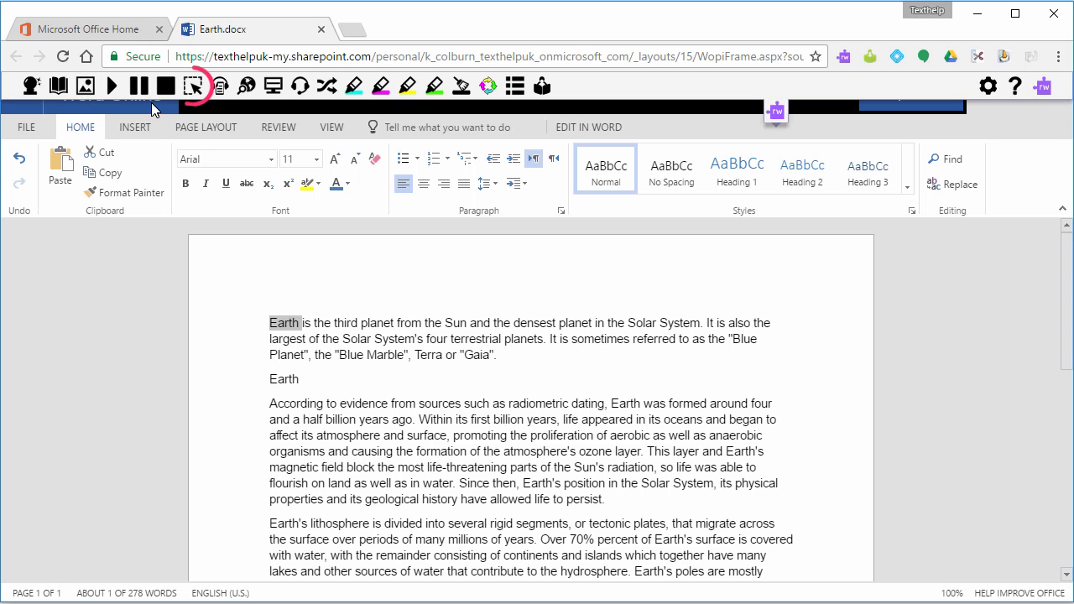
pyautogui.click(270, 322)
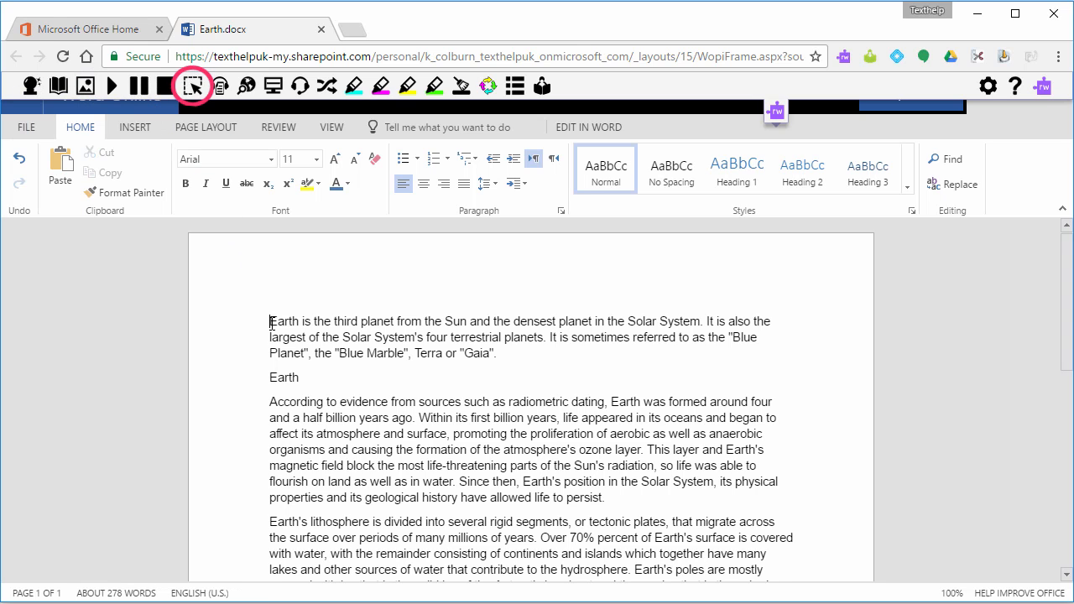
pyautogui.scroll(-3, 270, 322)
pyautogui.scroll(-3, 270, 322)
pyautogui.scroll(-2, 271, 322)
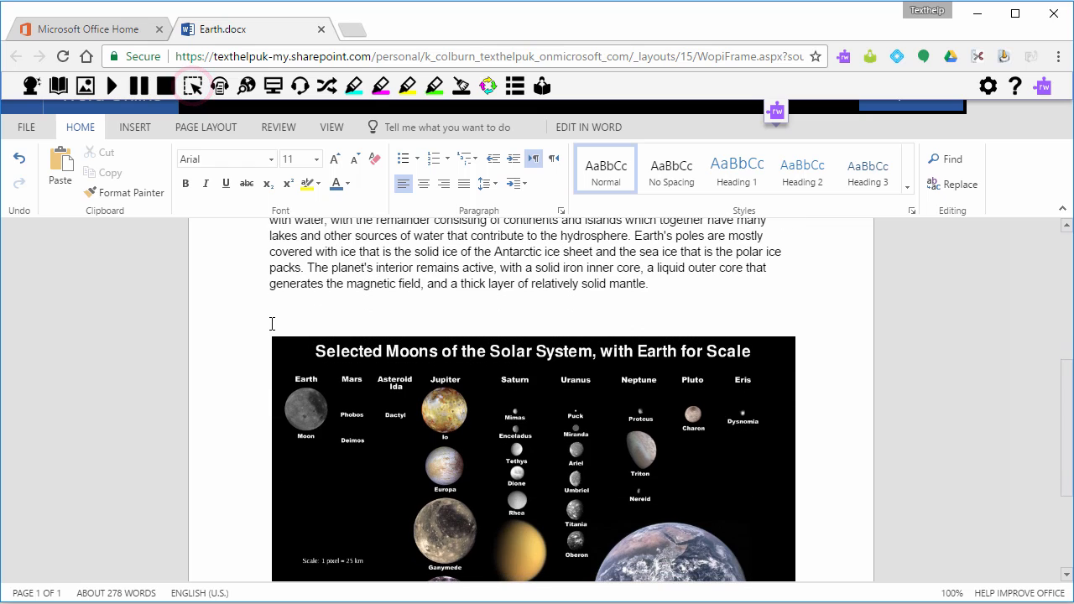
pyautogui.click(192, 86)
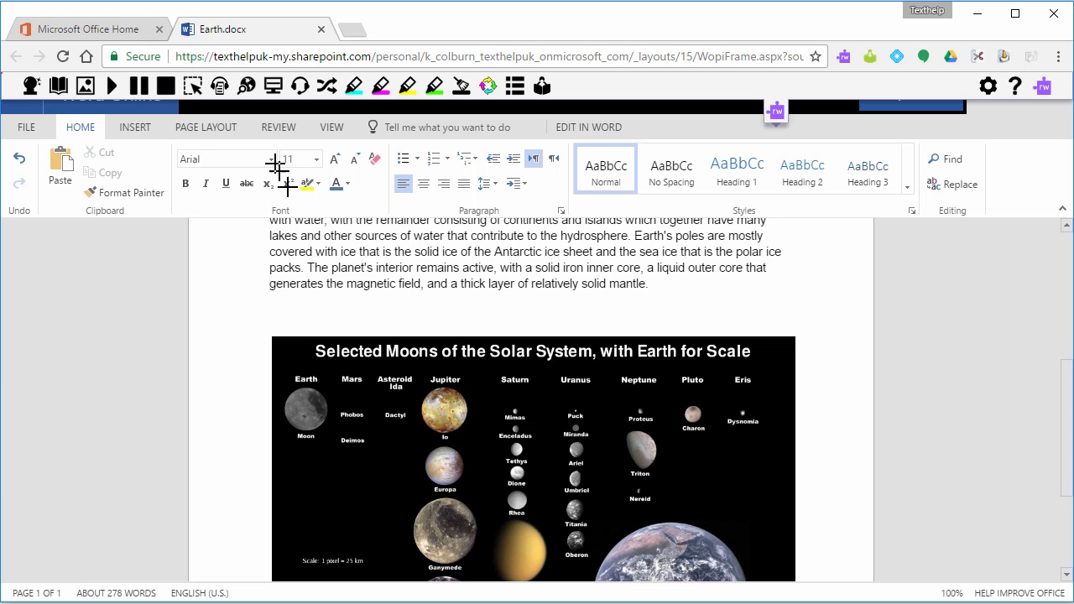
pyautogui.moveTo(298, 333); pyautogui.dragTo(756, 362)
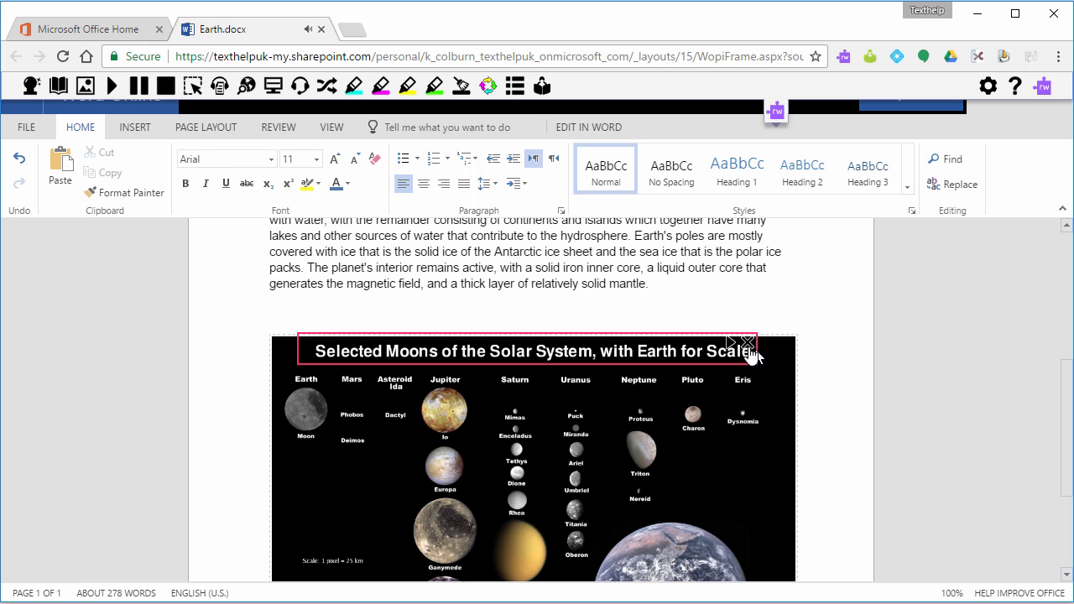
# Select all document text and convert it to an MP3 with Audio Maker
pyautogui.click(746, 344)
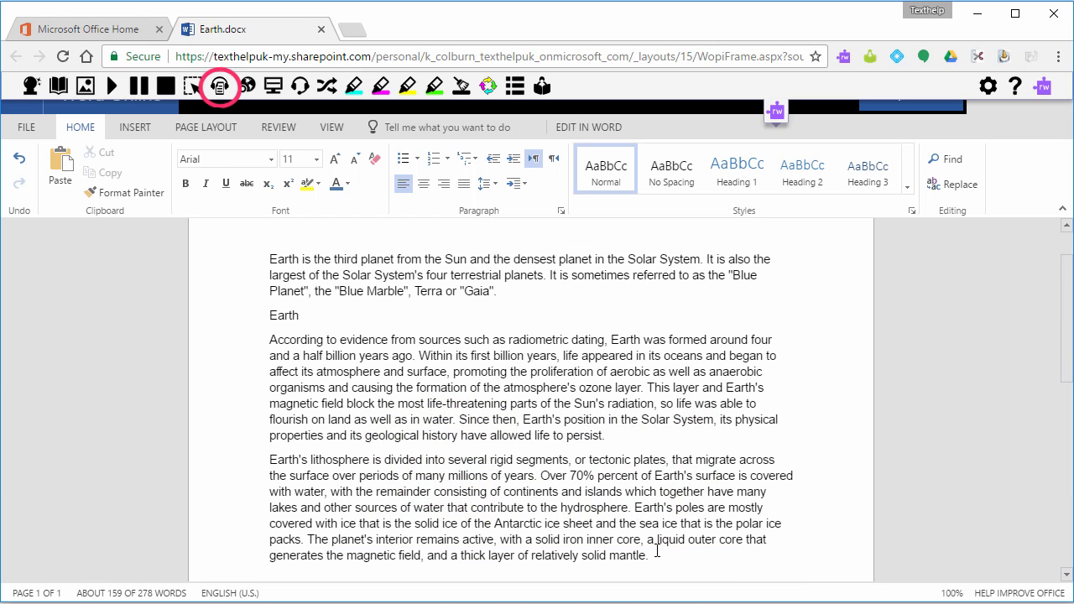
pyautogui.click(657, 552)
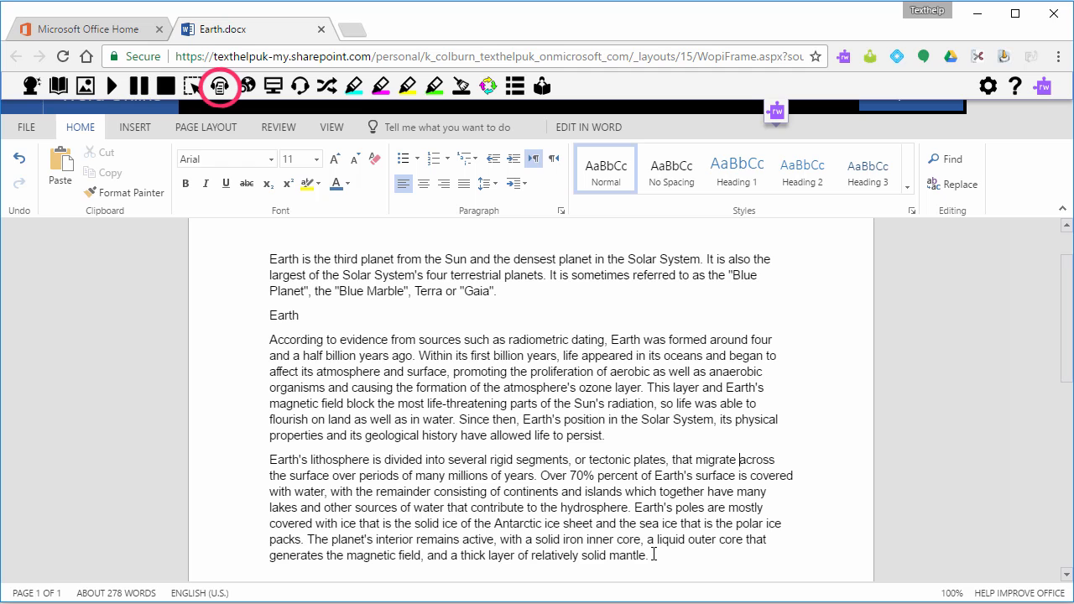
pyautogui.hotkey('ctrl', 'a')
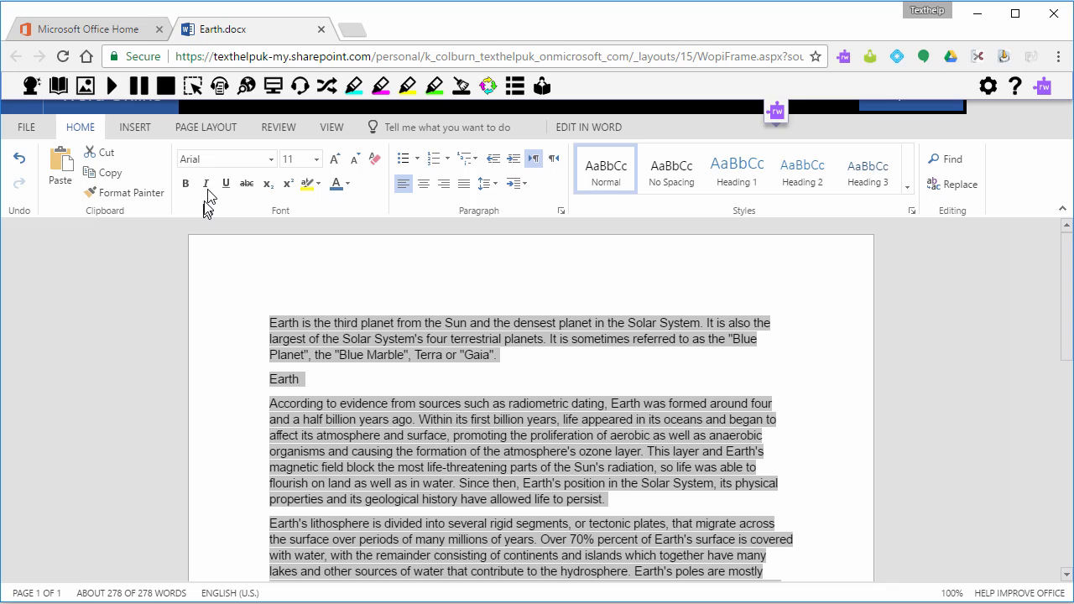
pyautogui.click(219, 94)
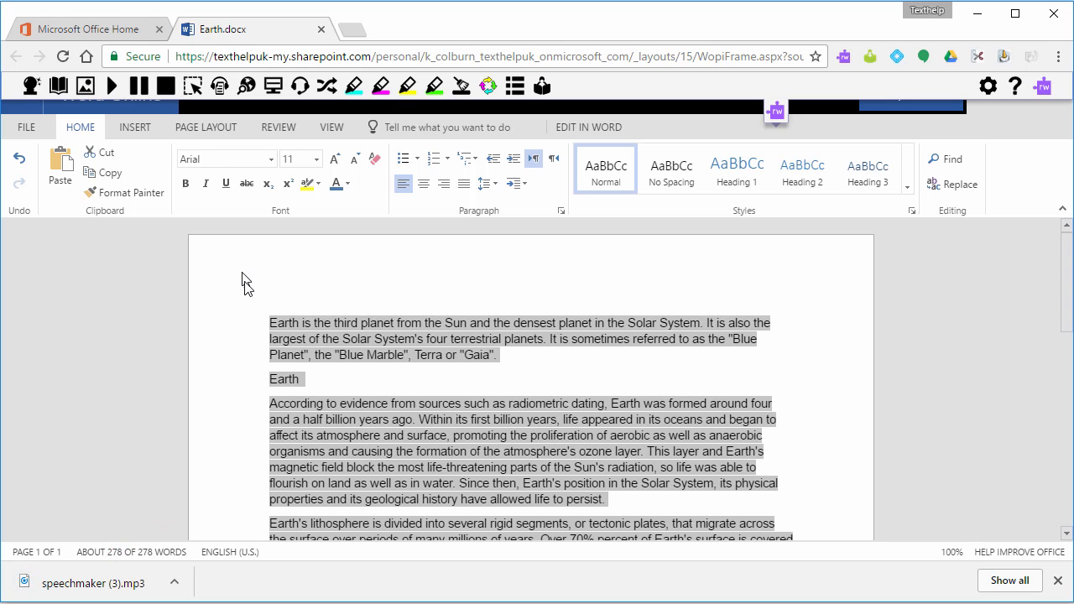
# Web-search the selected words 'Solar System', then return to the Earth.docx tab
pyautogui.click(1058, 581)
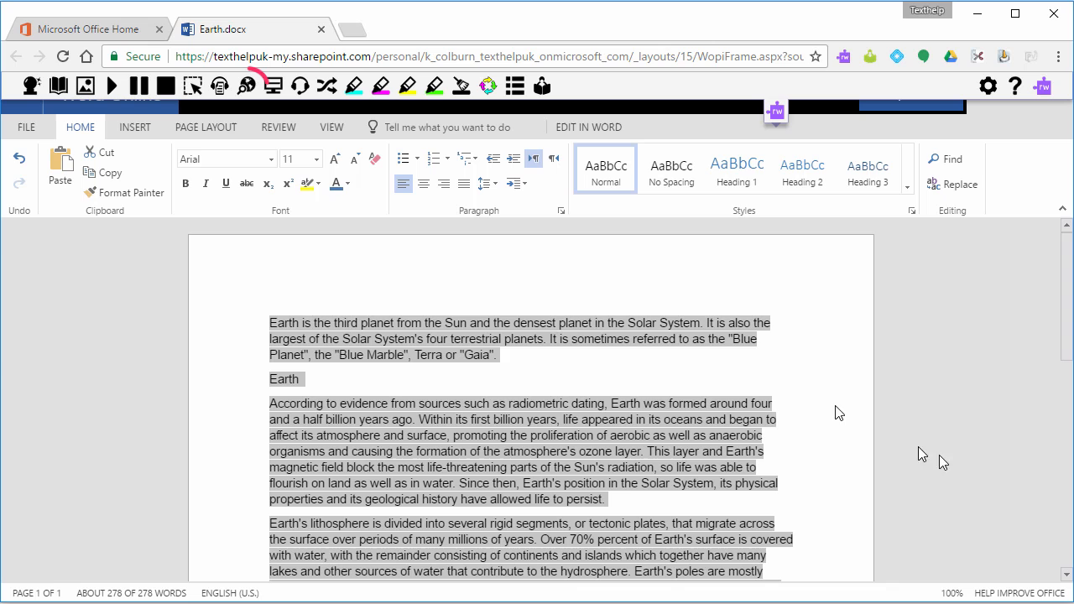
pyautogui.click(270, 323)
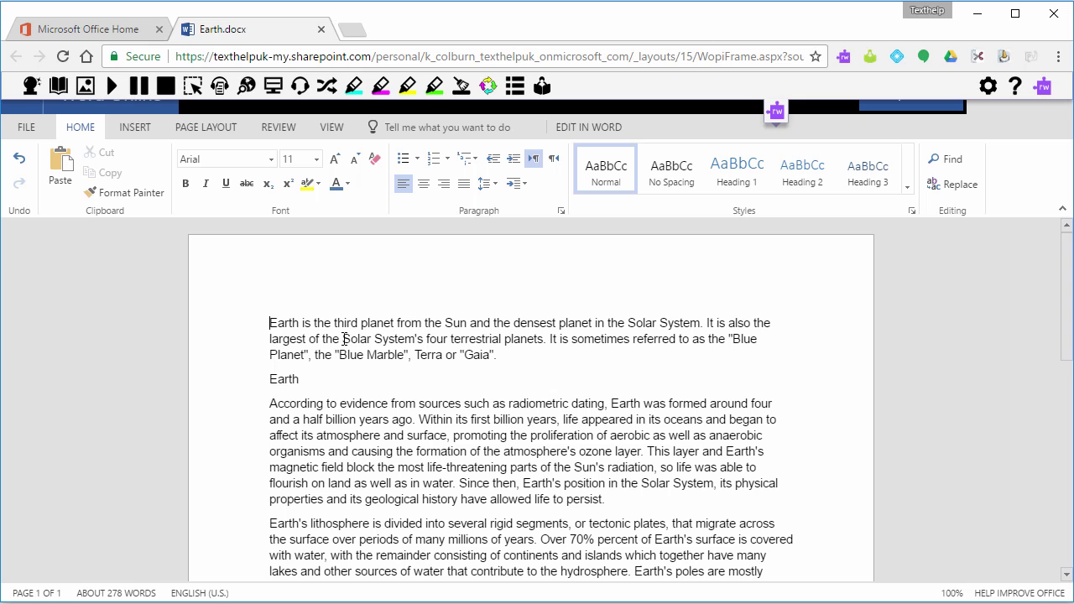
pyautogui.moveTo(343, 339); pyautogui.dragTo(414, 339)
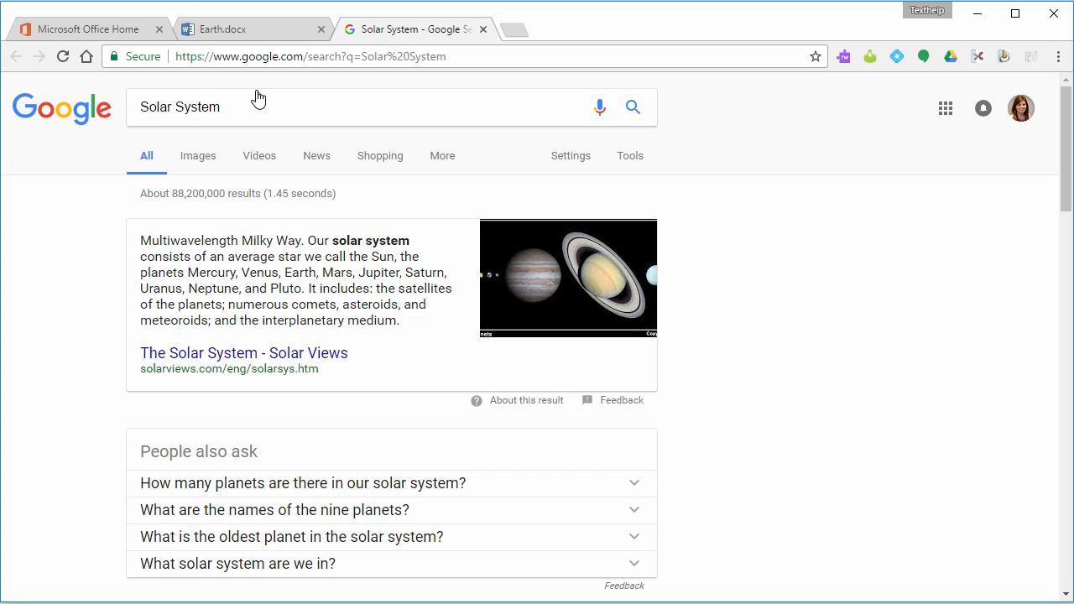
pyautogui.click(277, 29)
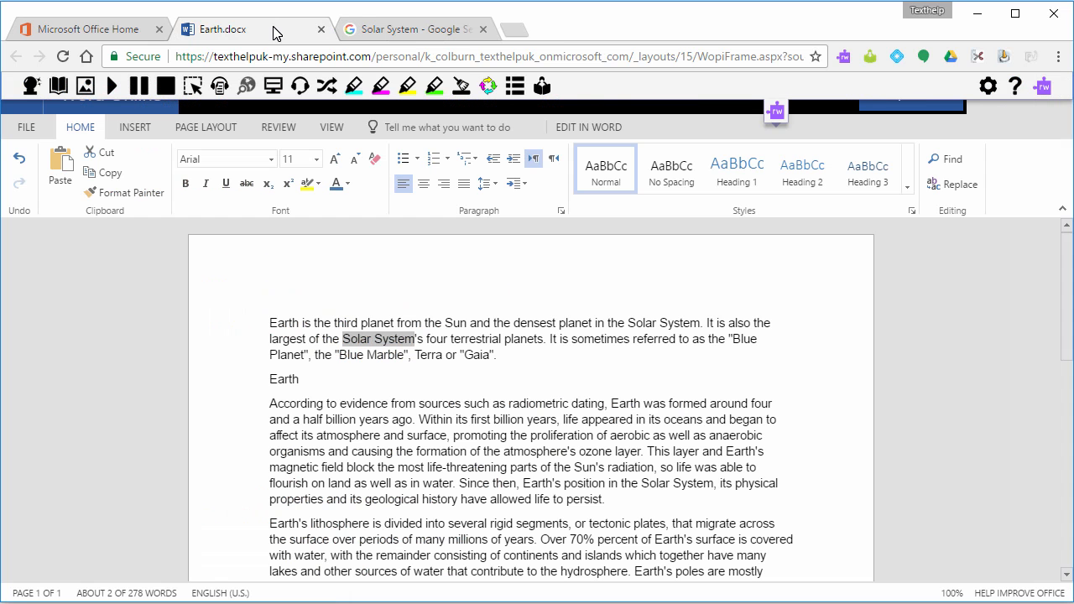
pyautogui.click(270, 323)
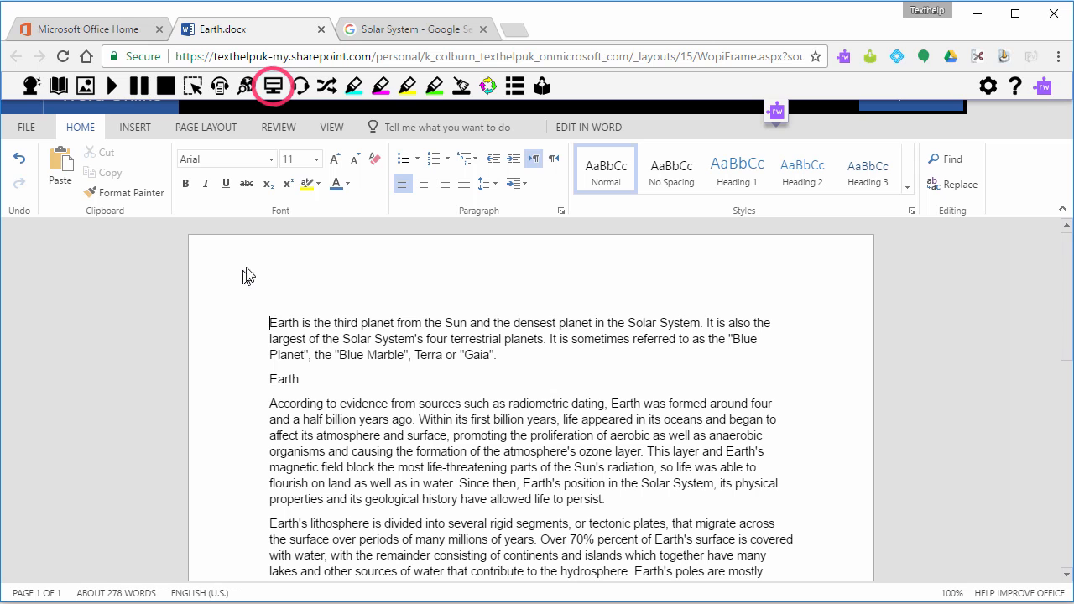
pyautogui.click(273, 87)
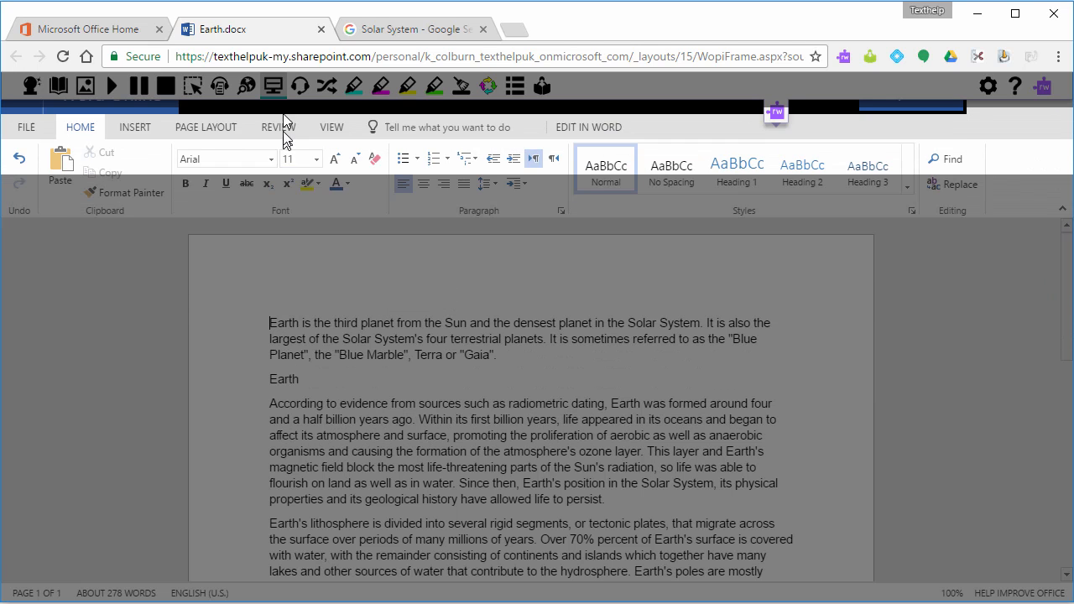
pyautogui.click(274, 85)
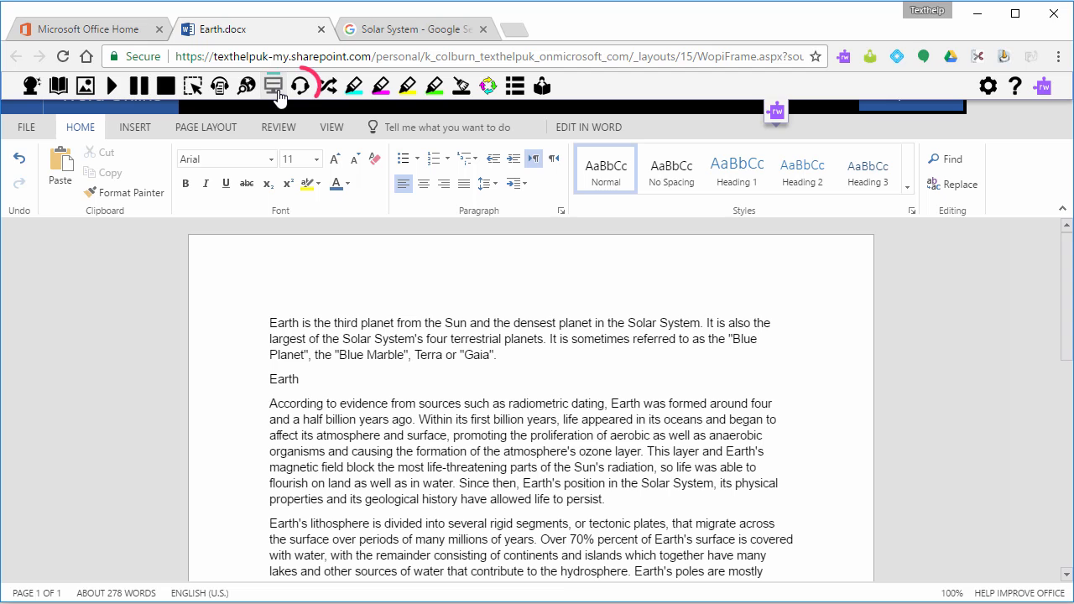
# Delete the lone 'Earth' line and dictate 'Earth is the third planet from the Sun.' via Talk&Type
pyautogui.moveTo(299, 380); pyautogui.dragTo(269, 380)
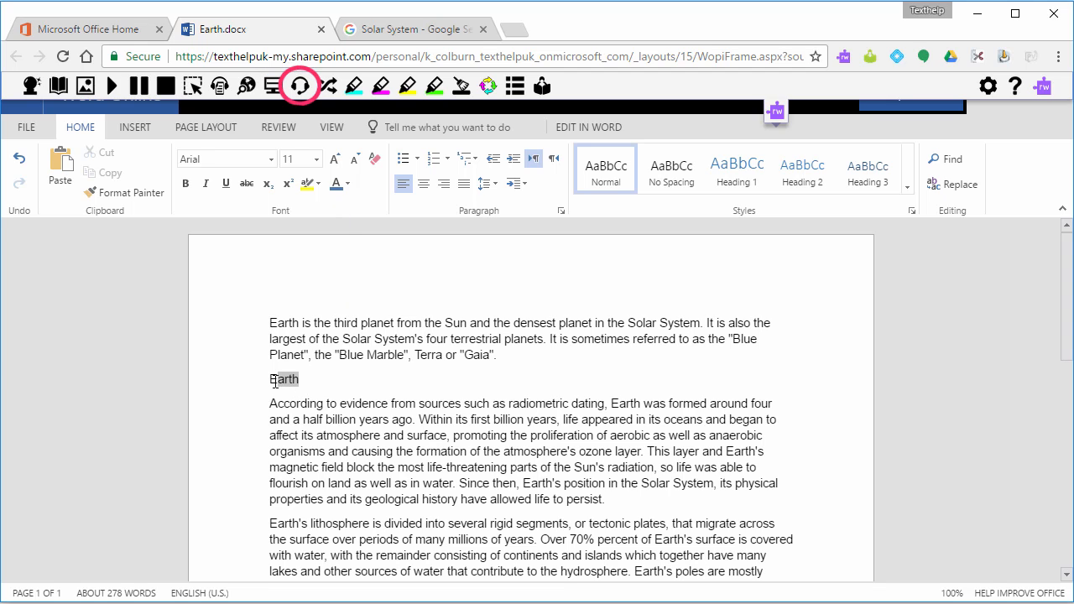
pyautogui.press('Delete')
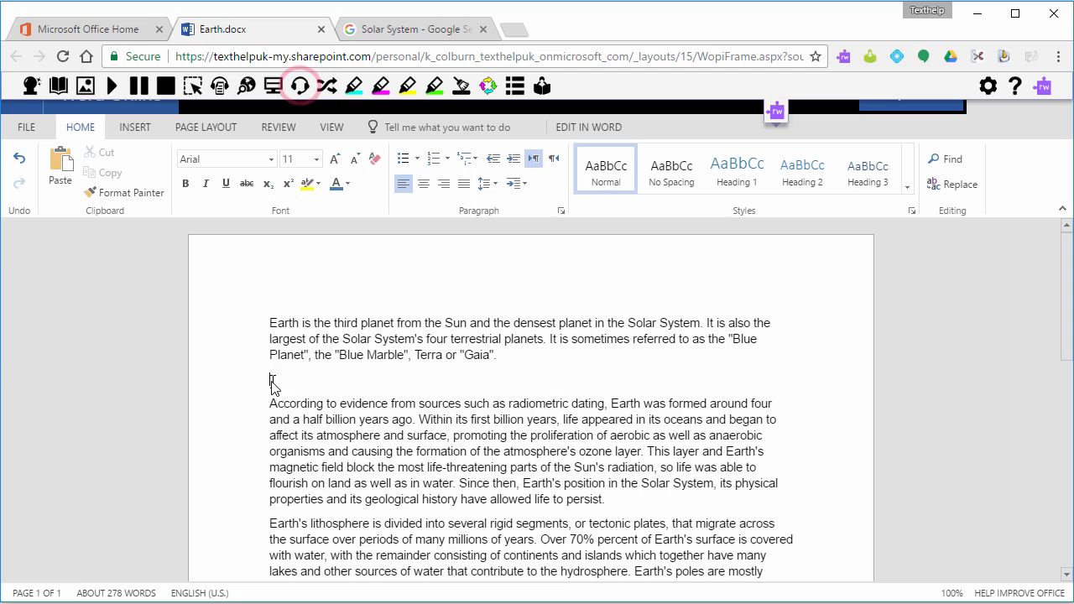
pyautogui.click(301, 87)
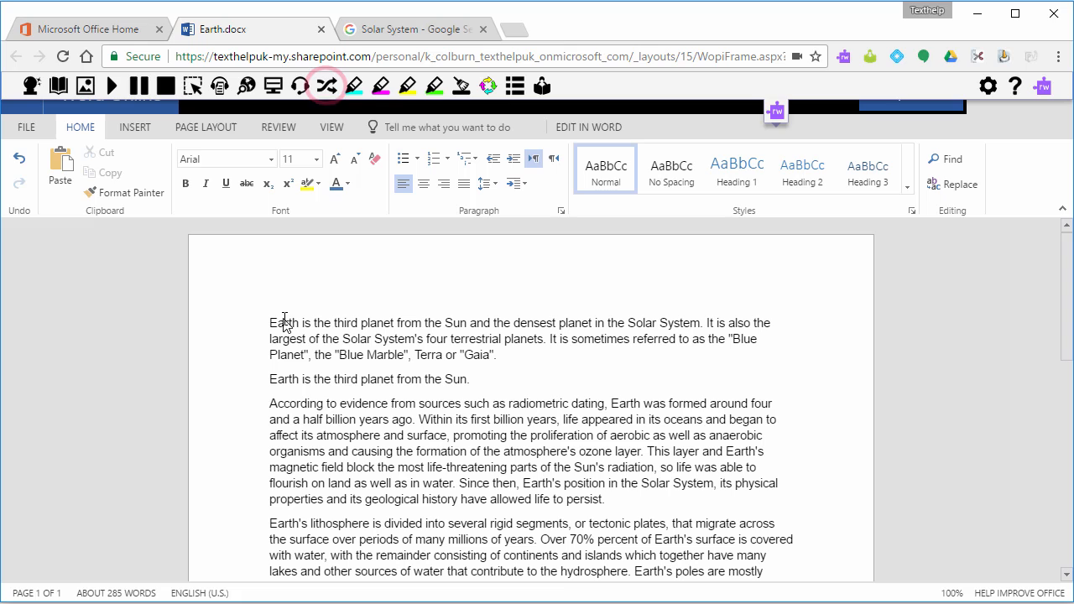
pyautogui.doubleClick(283, 323)
pyautogui.click(327, 86)
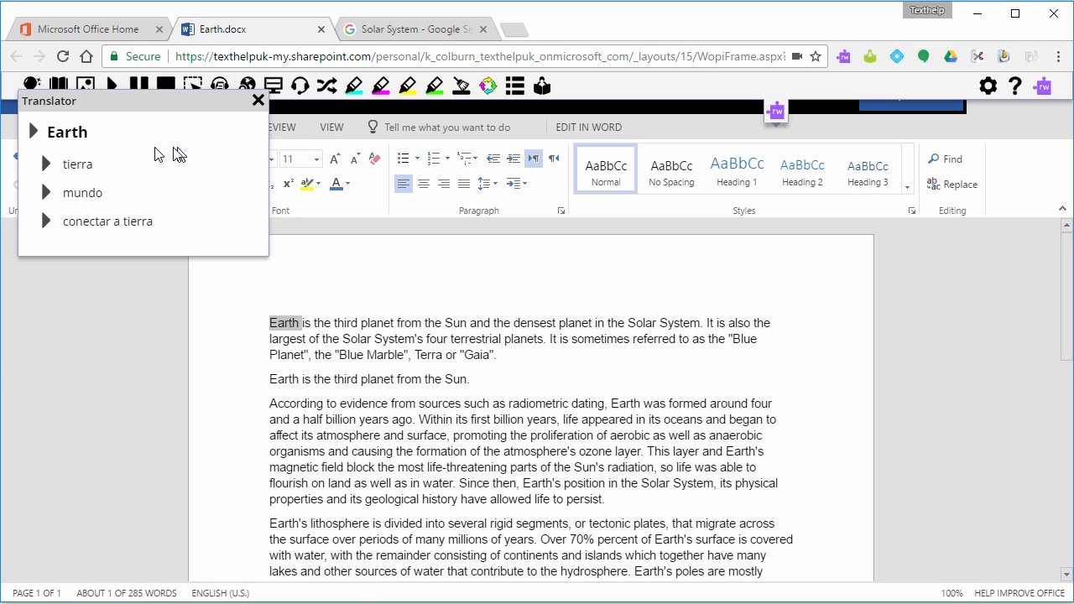
pyautogui.click(46, 164)
# Highlight the document's opening sentence in cyan
pyautogui.click(258, 101)
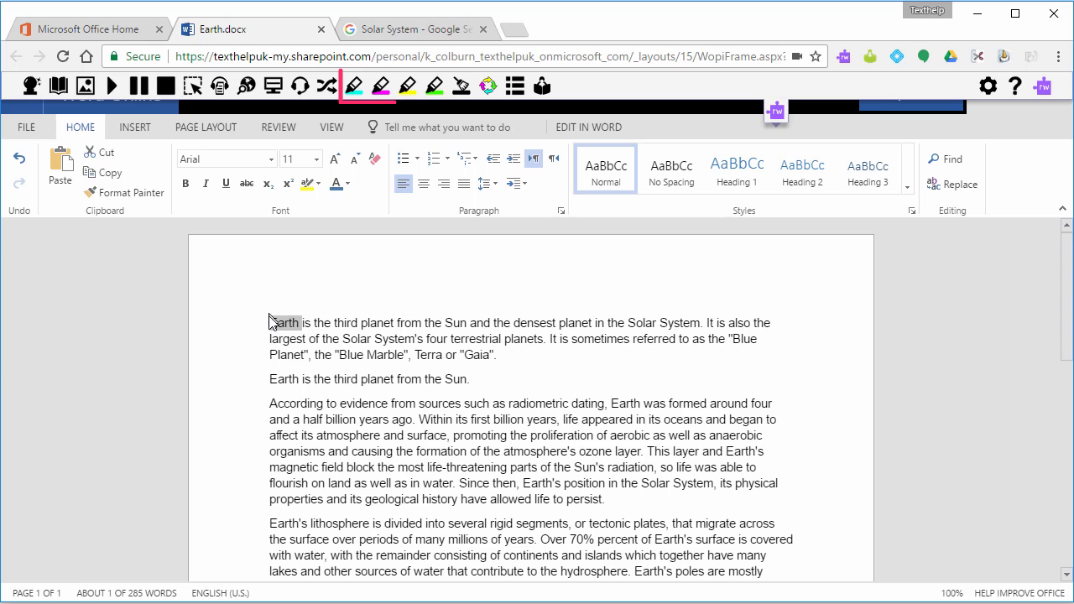
pyautogui.click(268, 322)
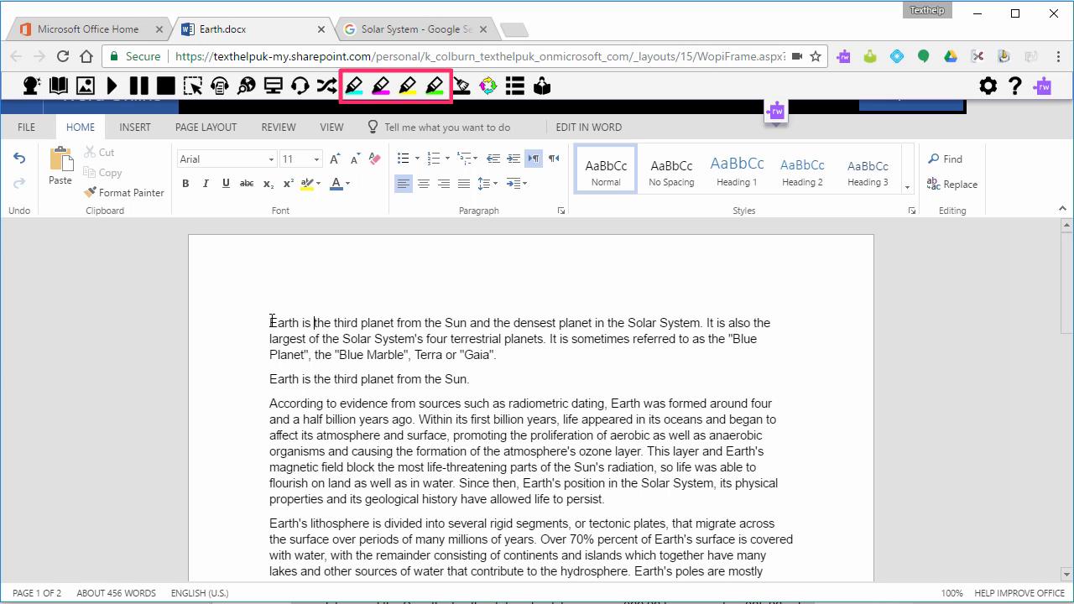
pyautogui.moveTo(269, 322); pyautogui.dragTo(707, 322)
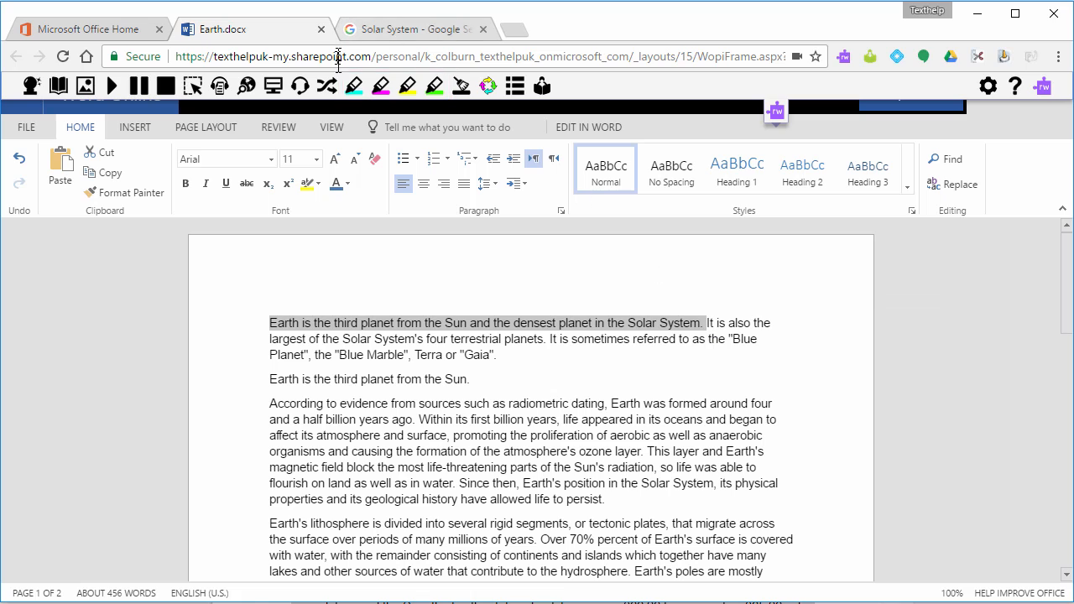
pyautogui.click(355, 88)
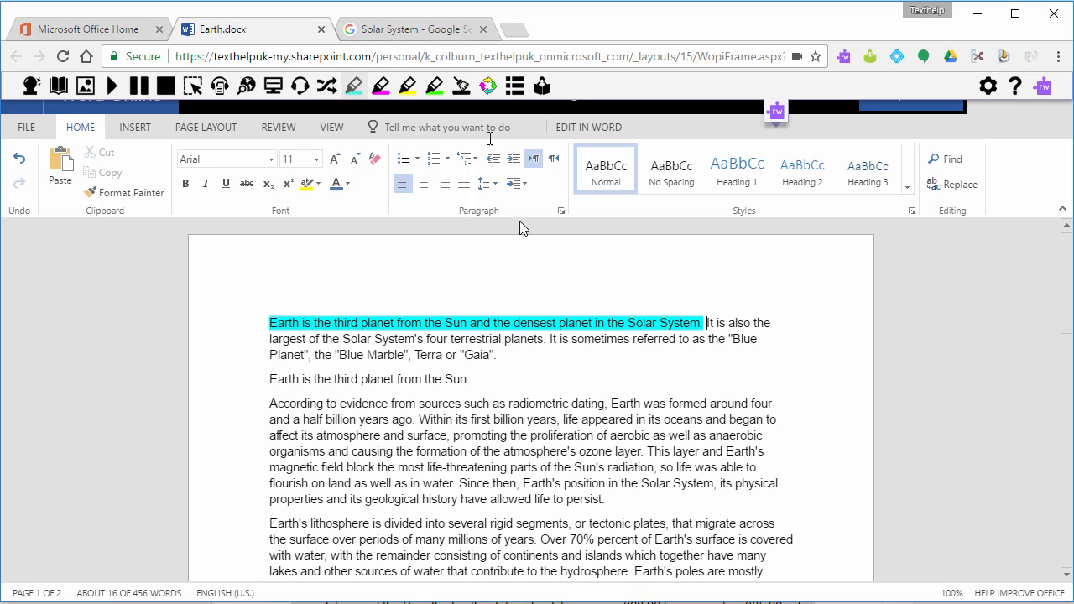
# Highlight the radiometric-dating sentence in magenta and the lithosphere sentence in yellow
pyautogui.moveTo(270, 404); pyautogui.dragTo(415, 419)
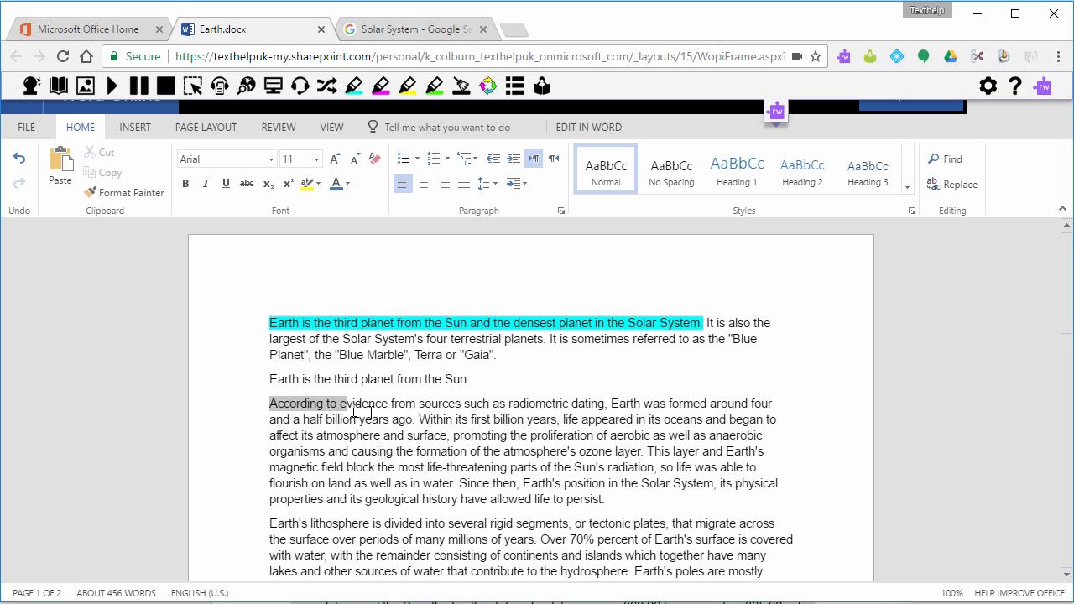
pyautogui.click(381, 87)
pyautogui.scroll(-1, 495, 423)
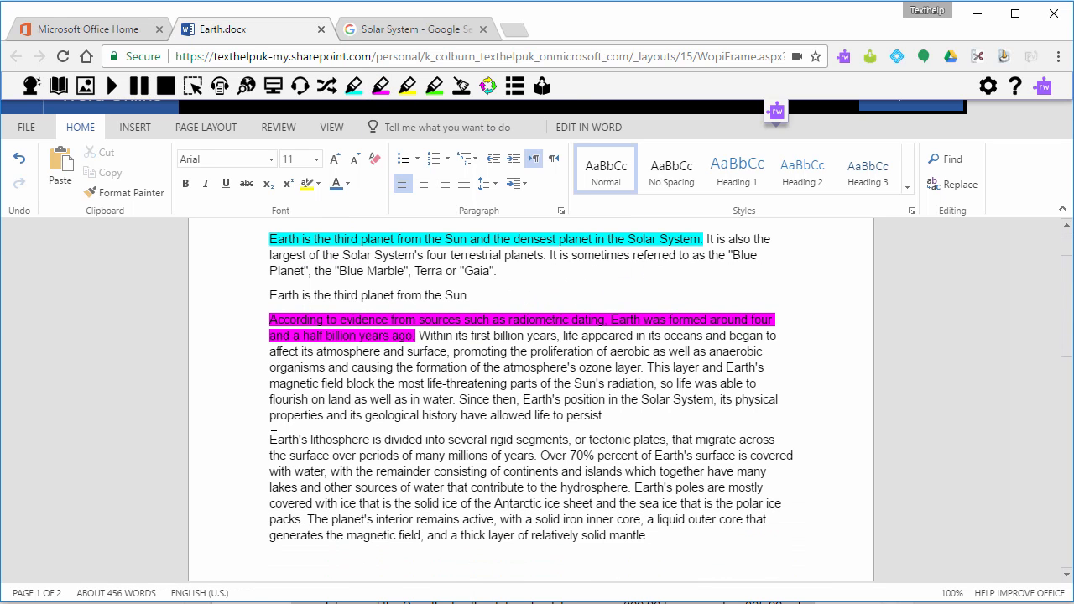
pyautogui.moveTo(269, 439); pyautogui.dragTo(535, 456)
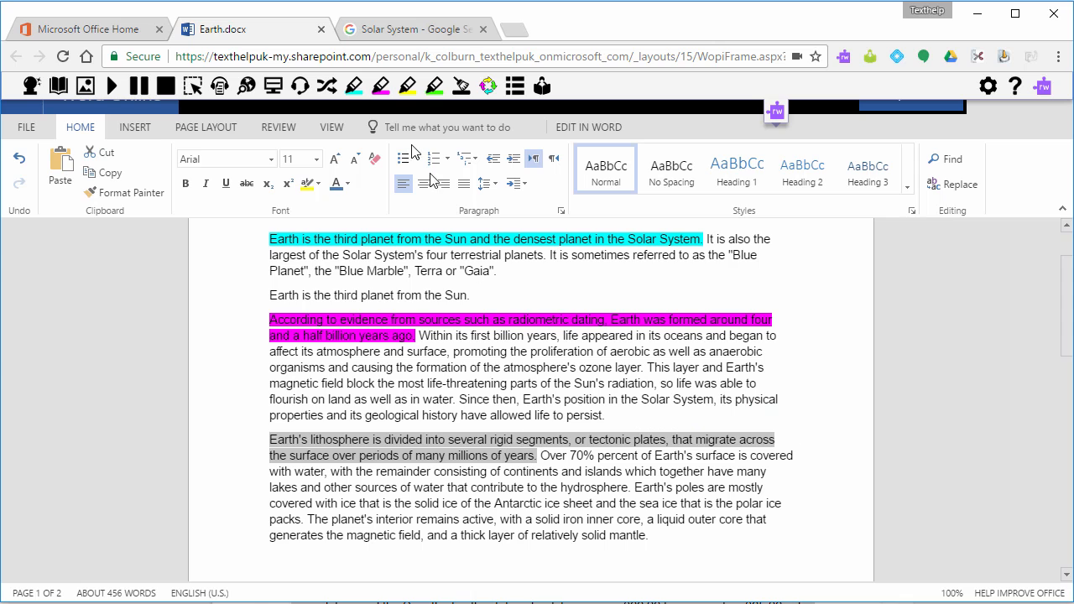
pyautogui.click(406, 87)
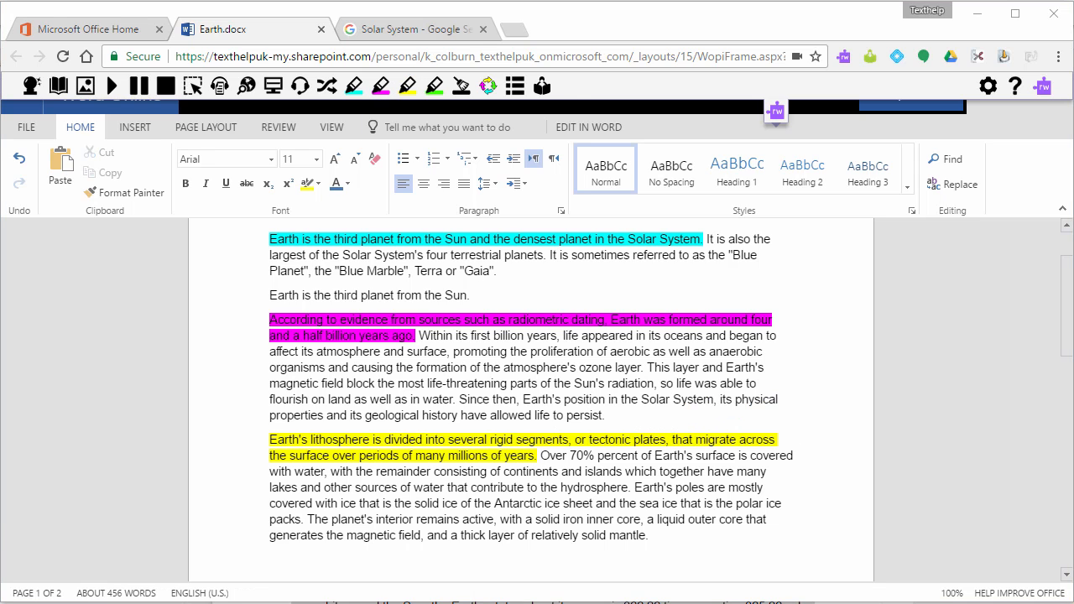
pyautogui.scroll(1, 165, 453)
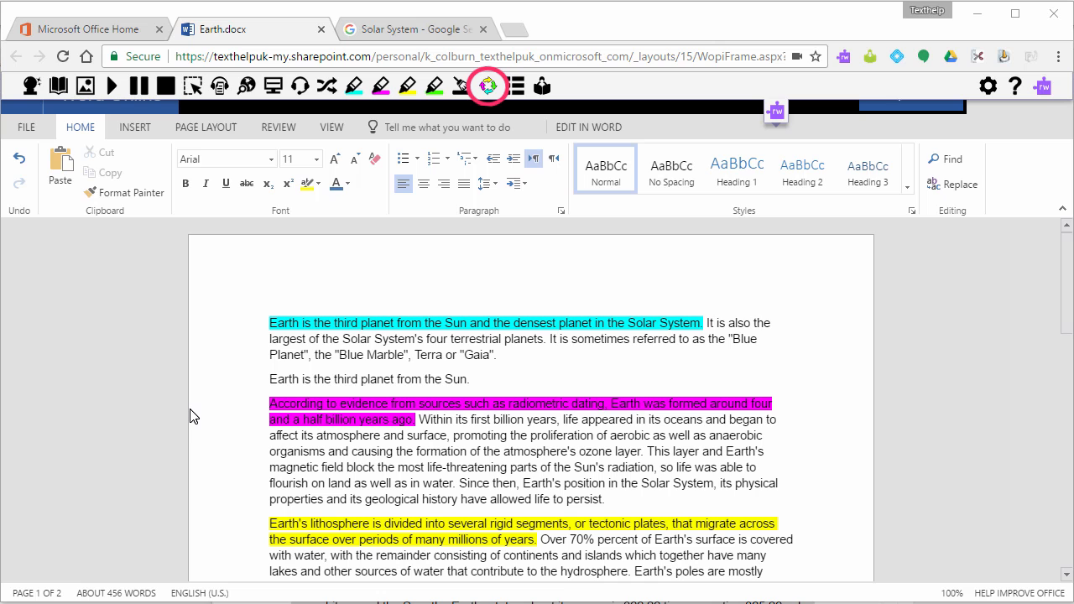
# Collect all highlight colours into a 'Highlights Untitled' document, then return to Earth.docx
pyautogui.click(489, 87)
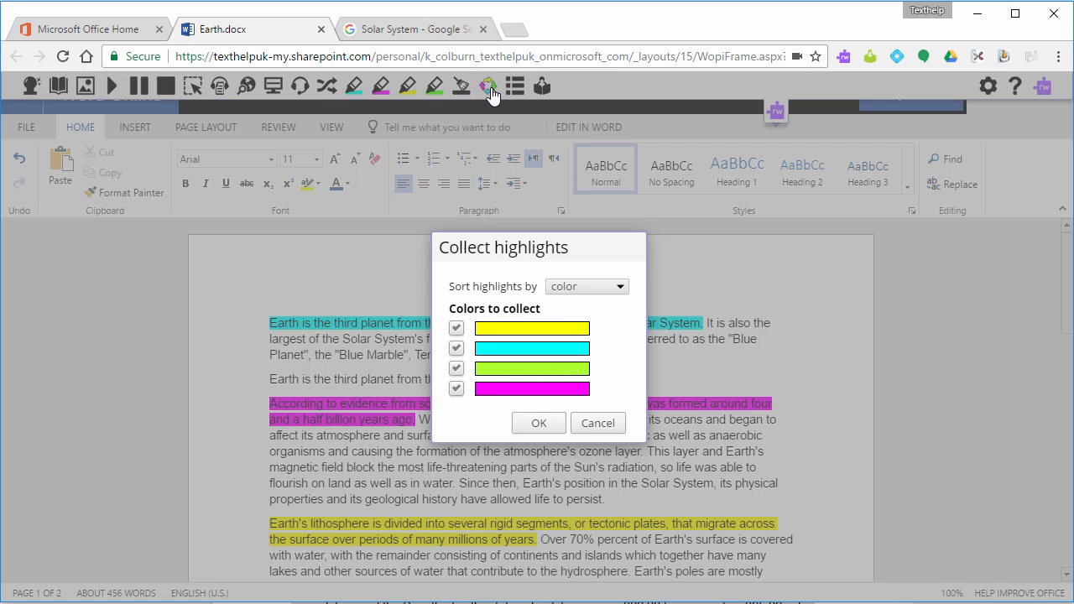
pyautogui.click(538, 423)
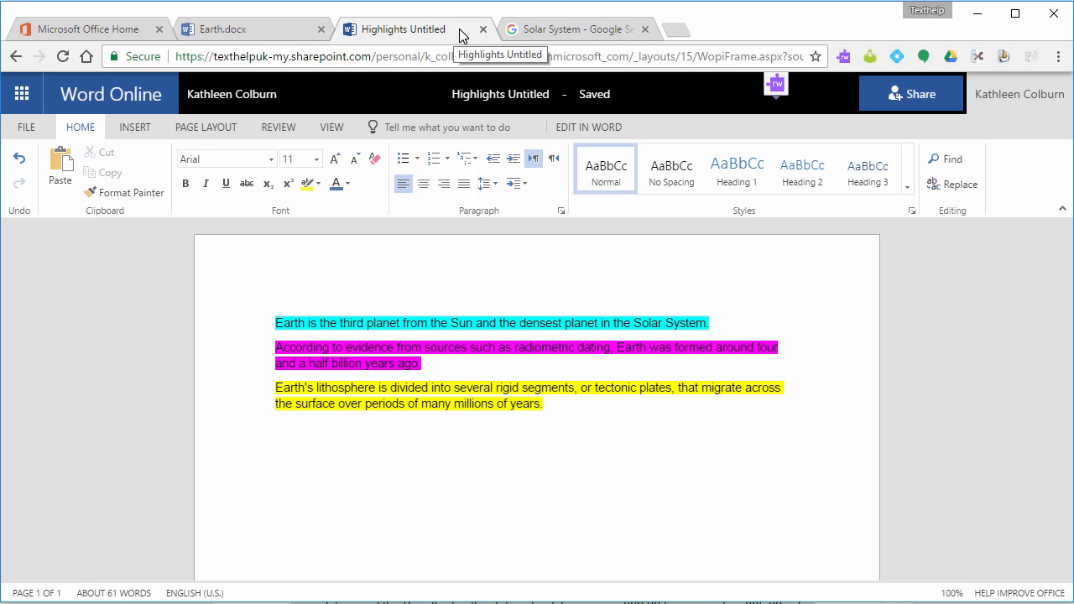
pyautogui.click(265, 28)
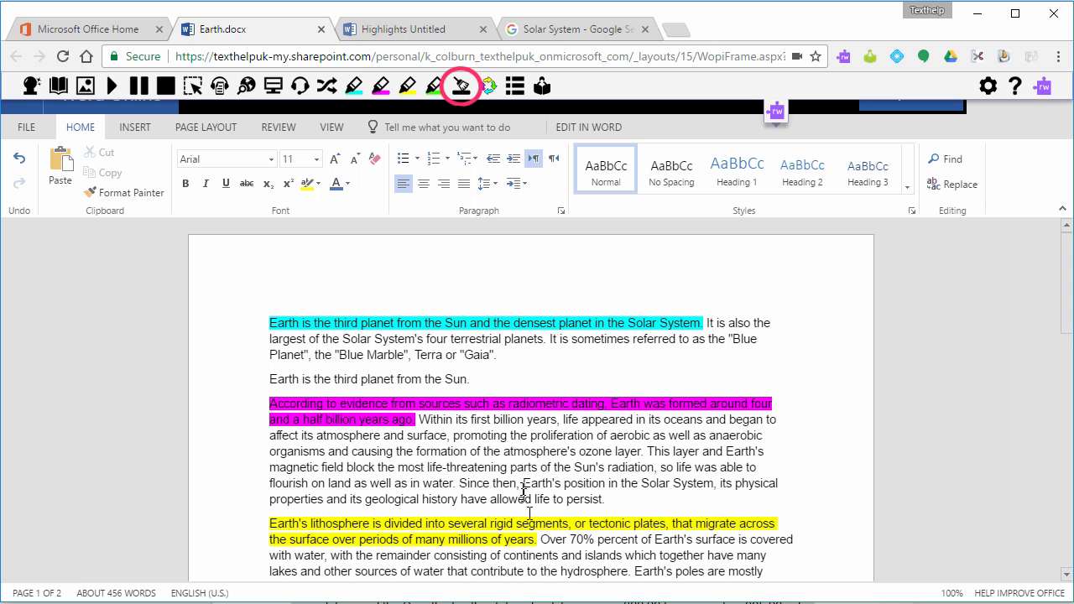
# Select all text and clear the cyan, magenta and yellow highlights
pyautogui.moveTo(537, 539); pyautogui.dragTo(254, 229)
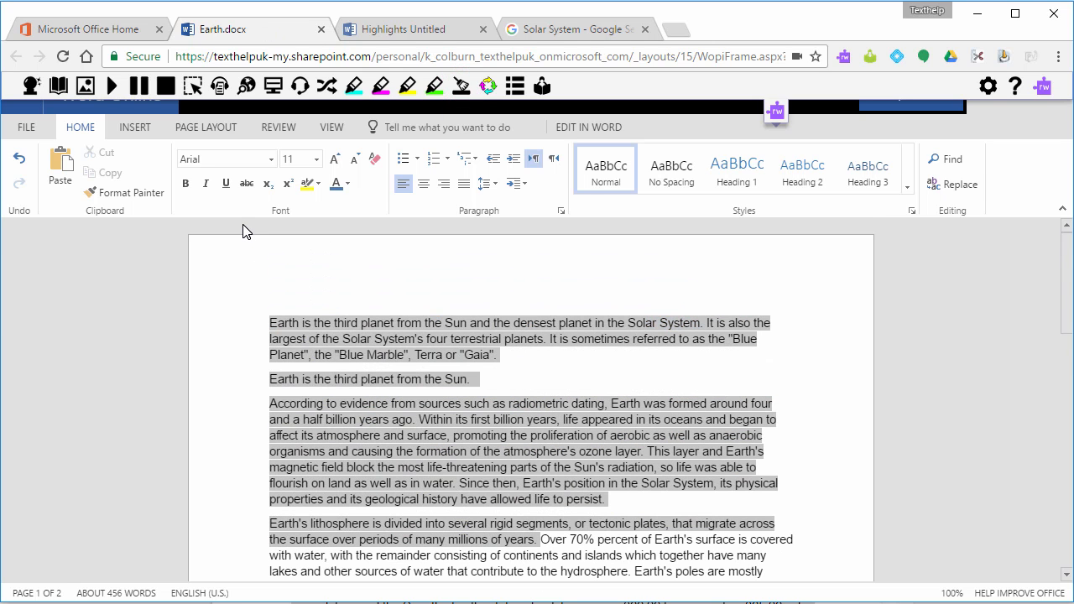
pyautogui.click(461, 86)
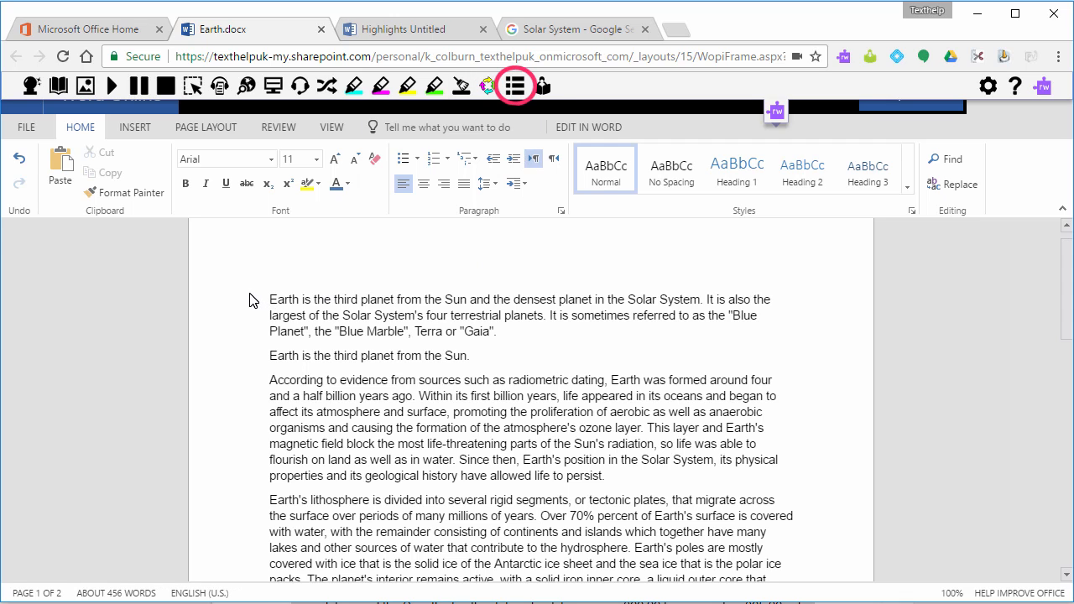
# Highlight the word 'planet' in cyan
pyautogui.doubleClick(576, 300)
pyautogui.click(356, 86)
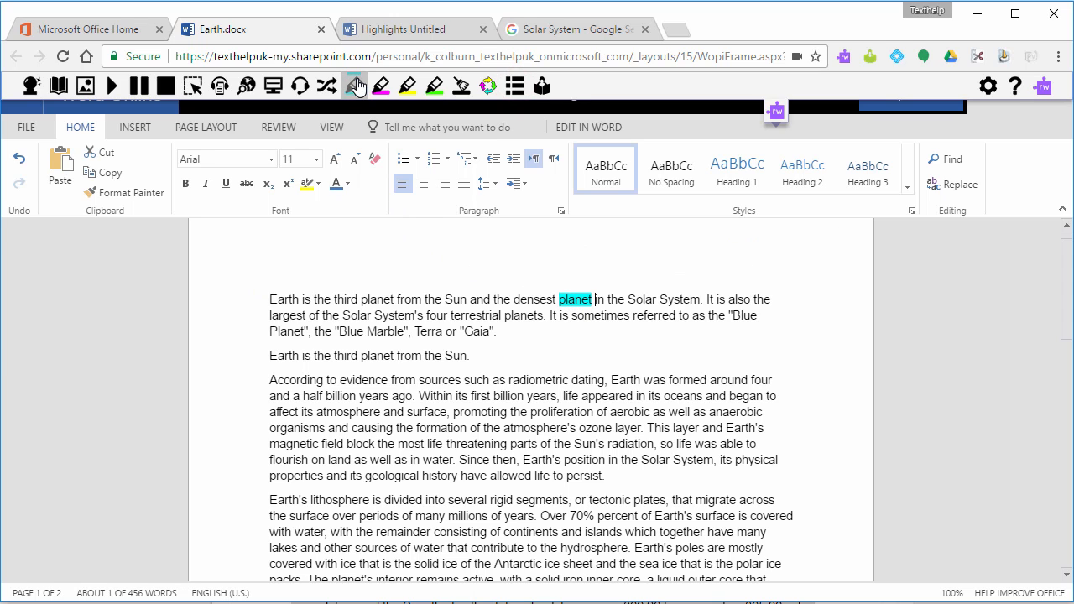
pyautogui.click(283, 314)
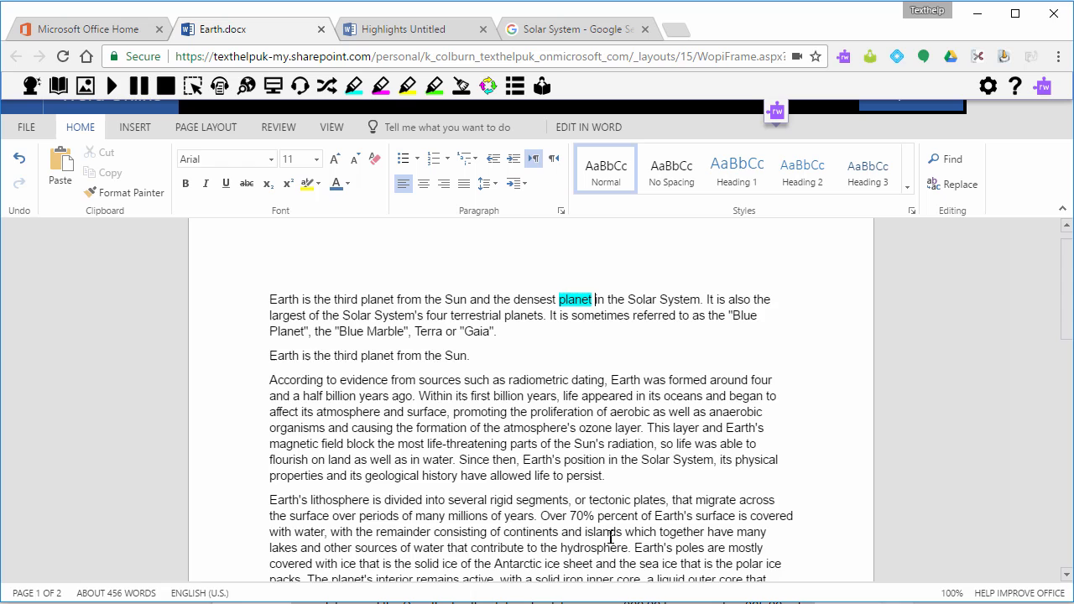
pyautogui.scroll(-1, 610, 537)
# Highlight 'islands' in magenta and 'magnetic' in yellow
pyautogui.doubleClick(603, 485)
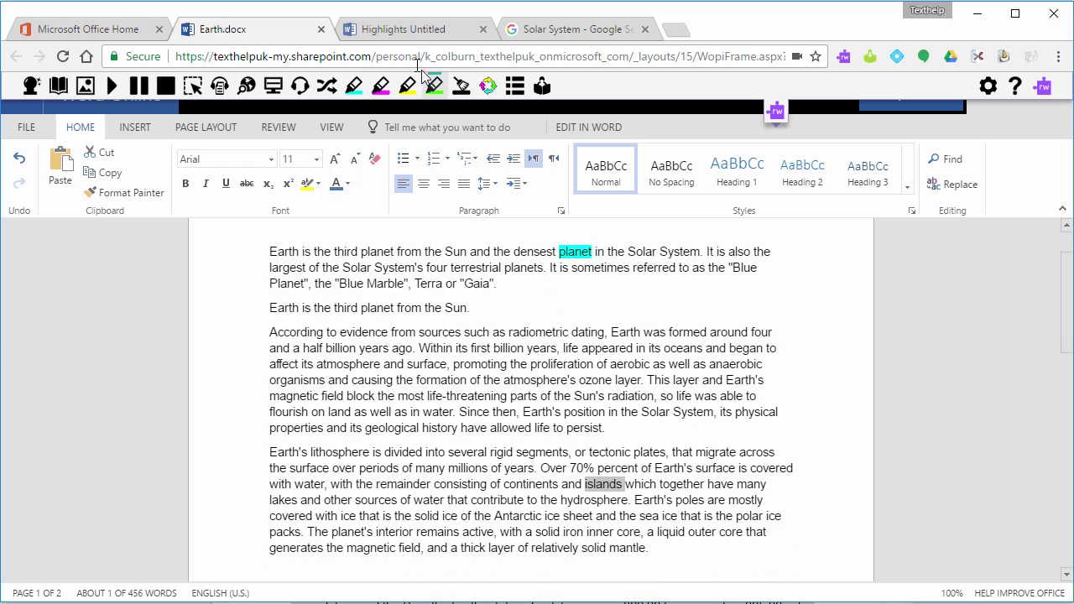
pyautogui.click(382, 86)
pyautogui.scroll(-1, 371, 554)
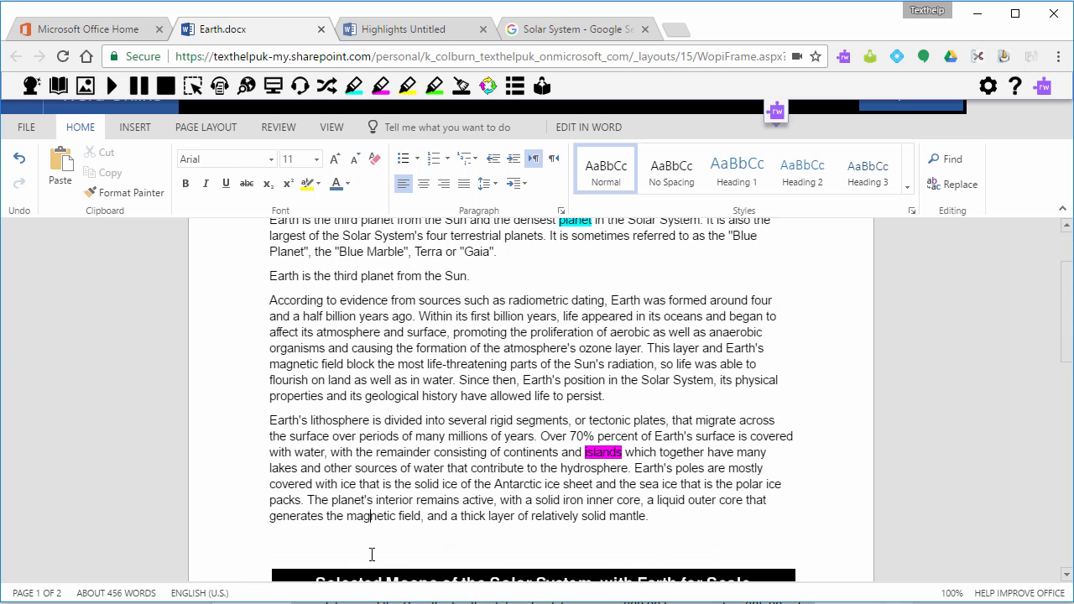
pyautogui.scroll(-1, 372, 554)
pyautogui.click(366, 504)
pyautogui.doubleClick(371, 474)
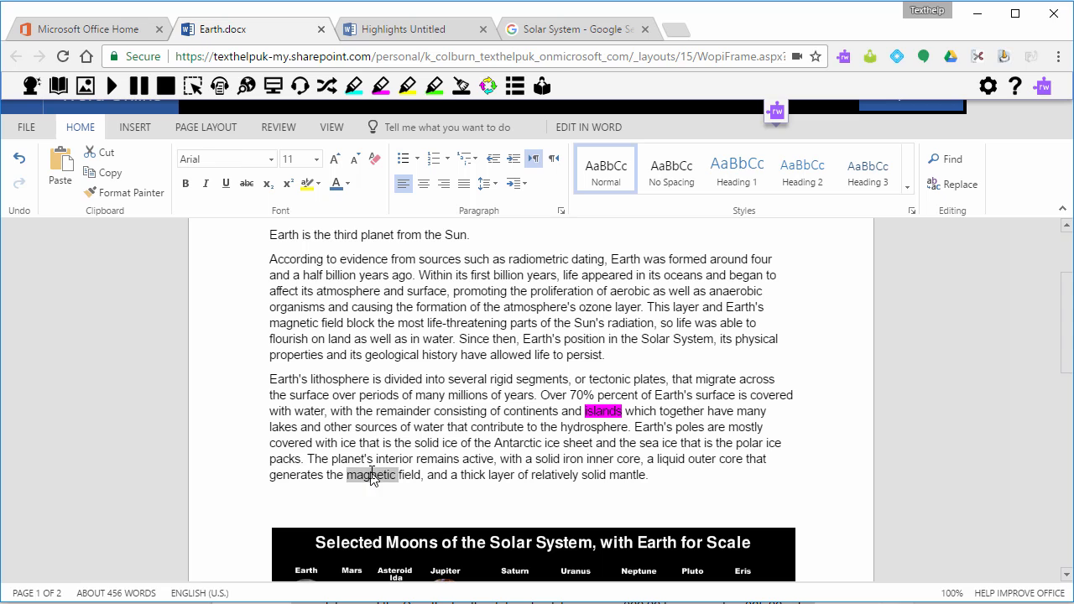
pyautogui.click(408, 86)
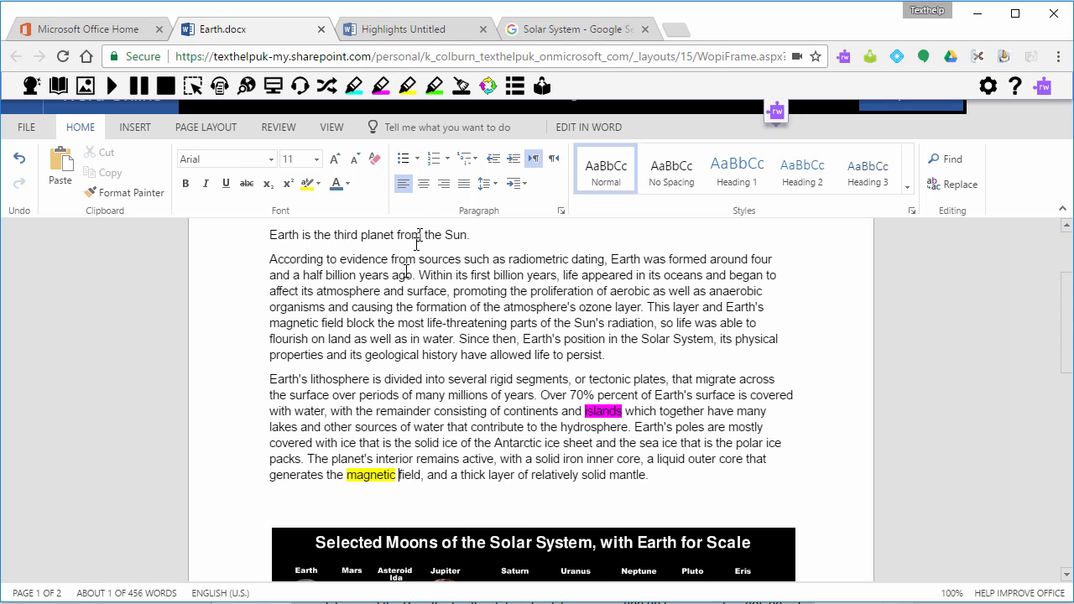
pyautogui.scroll(1, 413, 312)
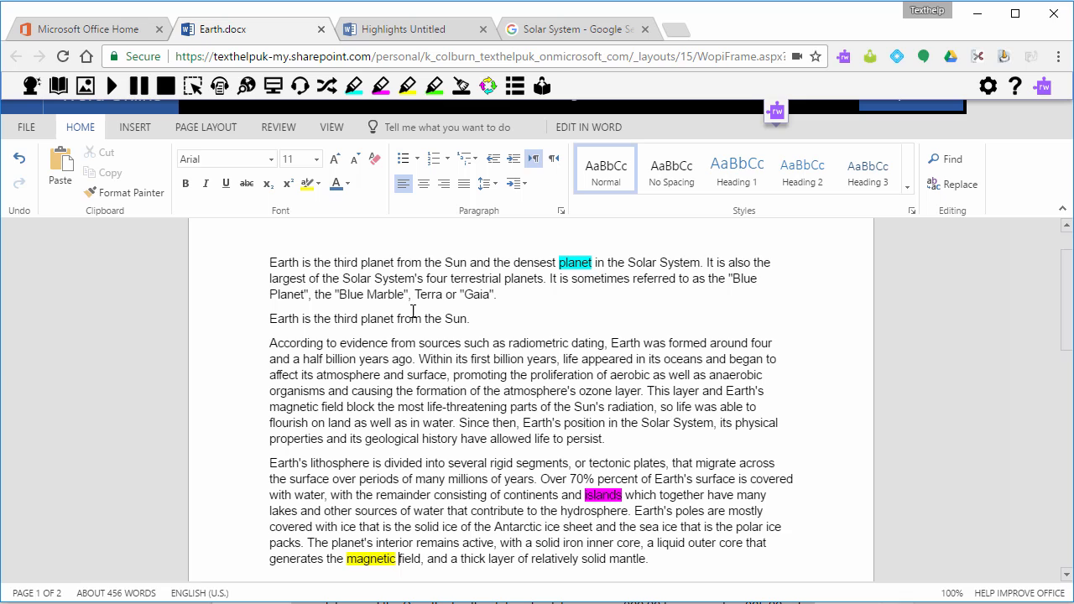
# Generate a Vocabulary List document from the highlighted words, then return to Earth.docx
pyautogui.click(514, 87)
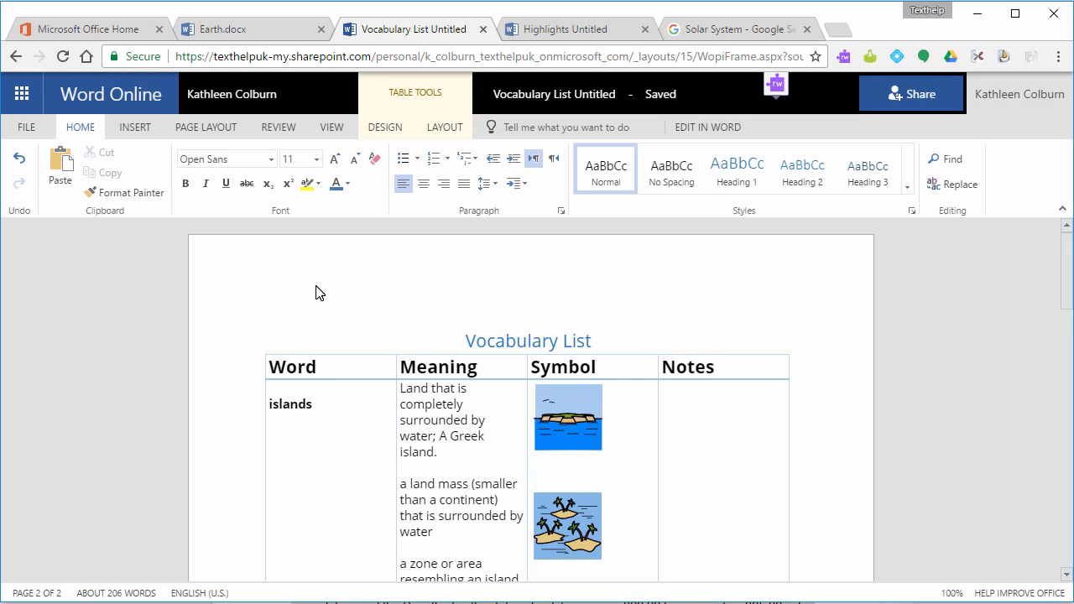
pyautogui.scroll(-5, 320, 294)
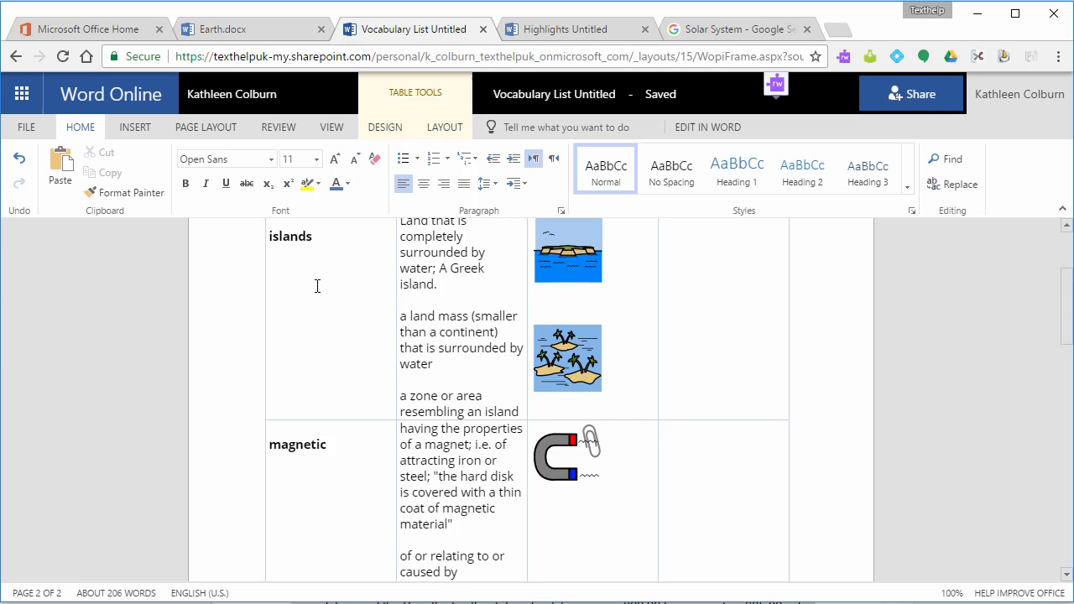
pyautogui.scroll(-3, 317, 287)
pyautogui.scroll(-2, 317, 287)
pyautogui.scroll(3, 317, 287)
pyautogui.scroll(2, 317, 287)
pyautogui.scroll(3, 317, 287)
pyautogui.scroll(2, 317, 287)
pyautogui.scroll(-2, 318, 291)
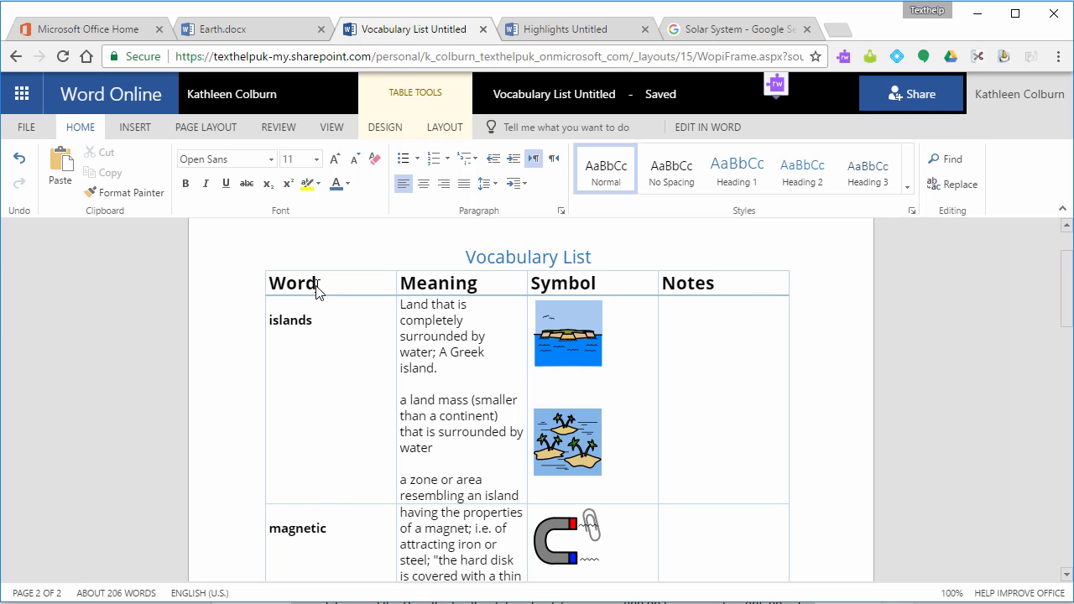
pyautogui.click(262, 36)
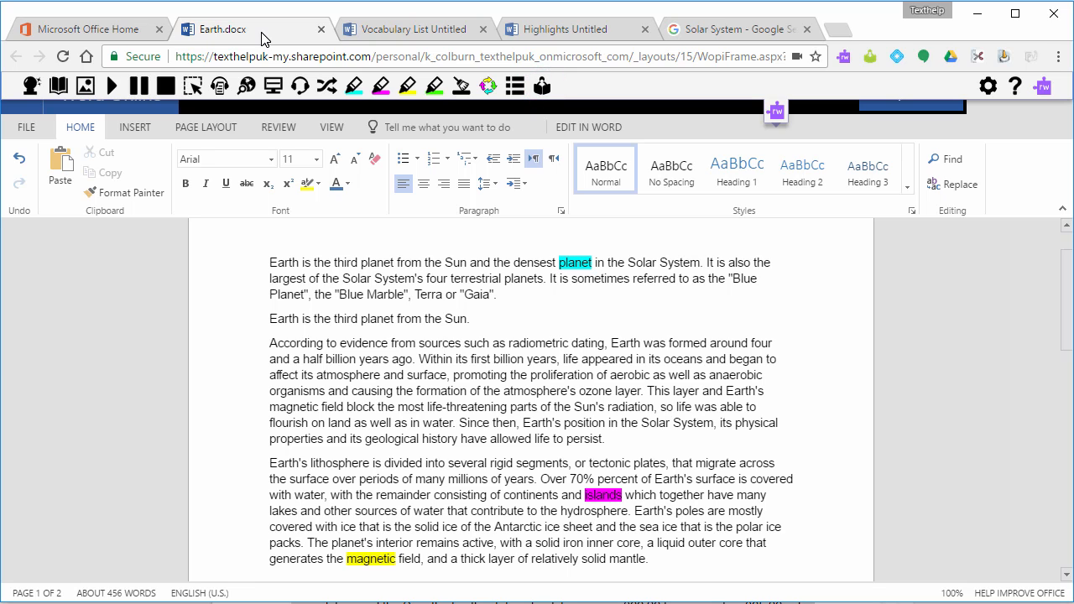
# Send the selected first paragraph to the Practice Reading Aloud page
pyautogui.tripleClick(483, 292)
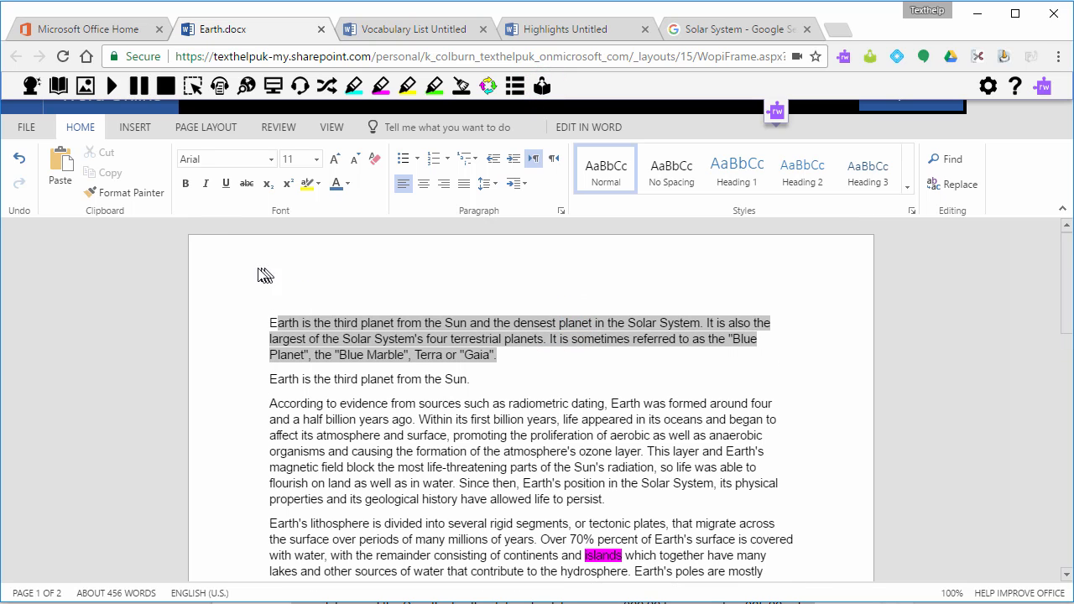
pyautogui.click(542, 86)
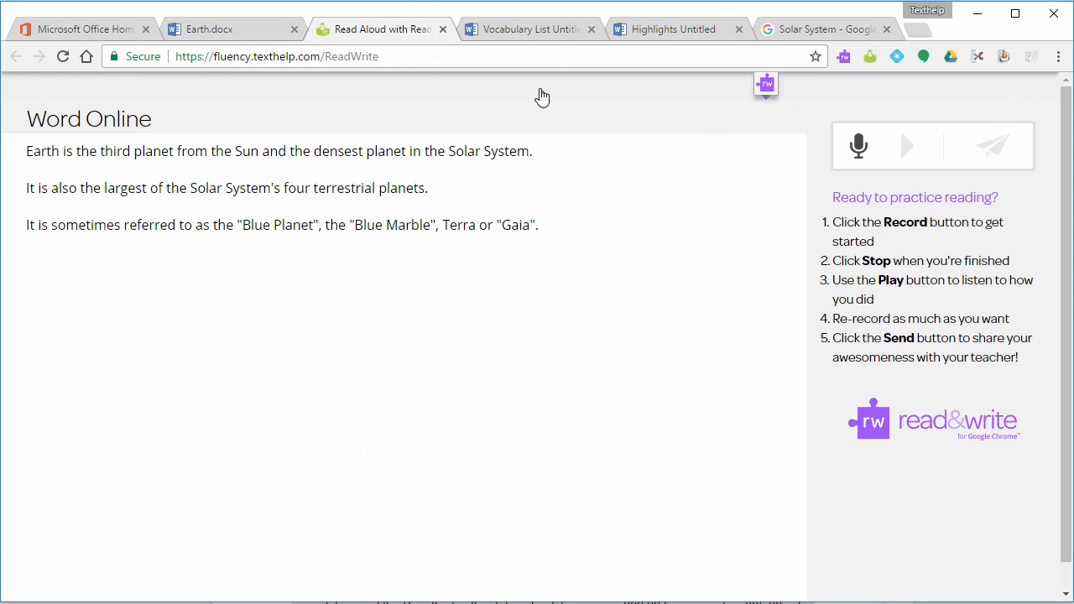
# Record a reading of the paragraph with microphone access allowed, then return to Earth.docx
pyautogui.click(767, 85)
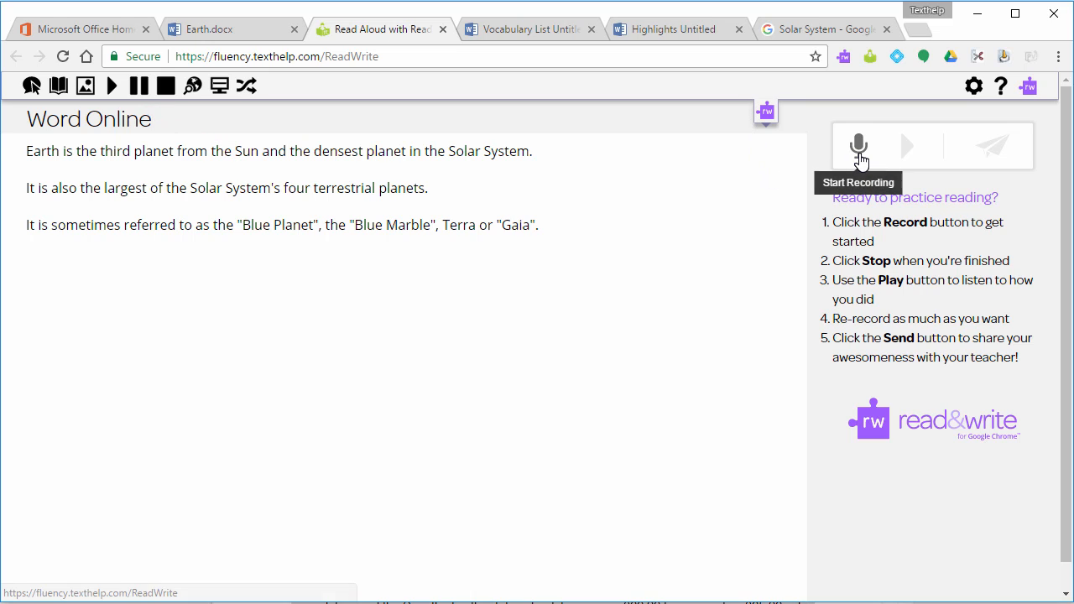
pyautogui.click(859, 147)
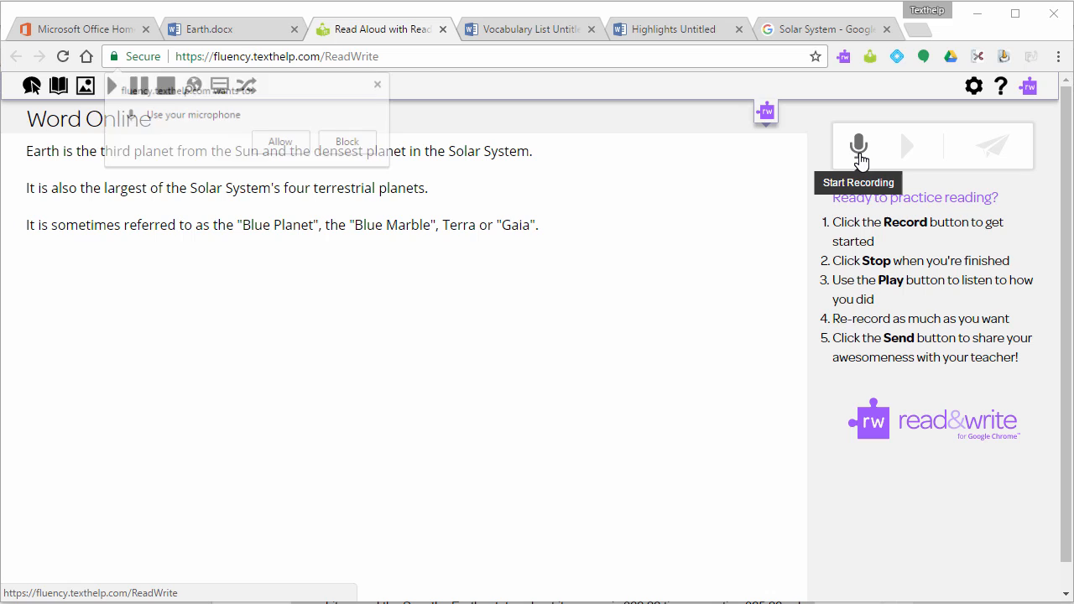
pyautogui.click(280, 143)
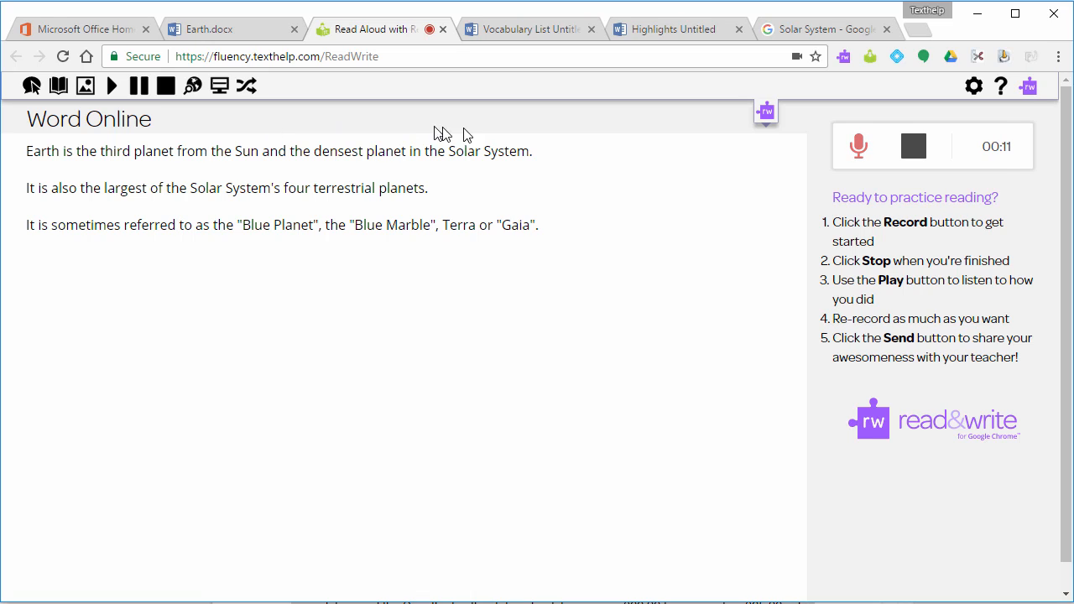
pyautogui.click(914, 147)
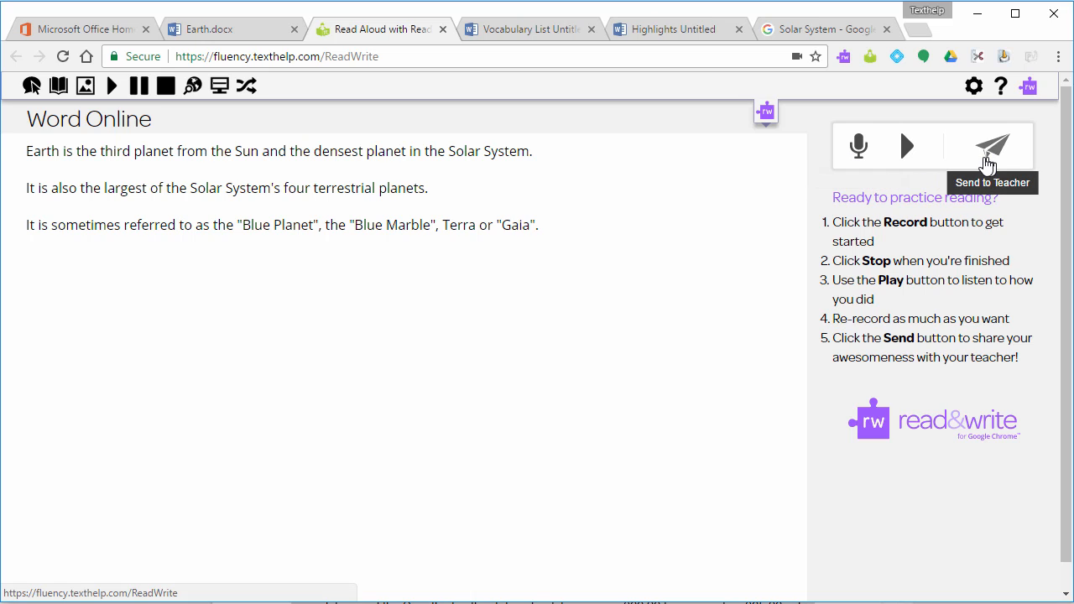
pyautogui.click(214, 34)
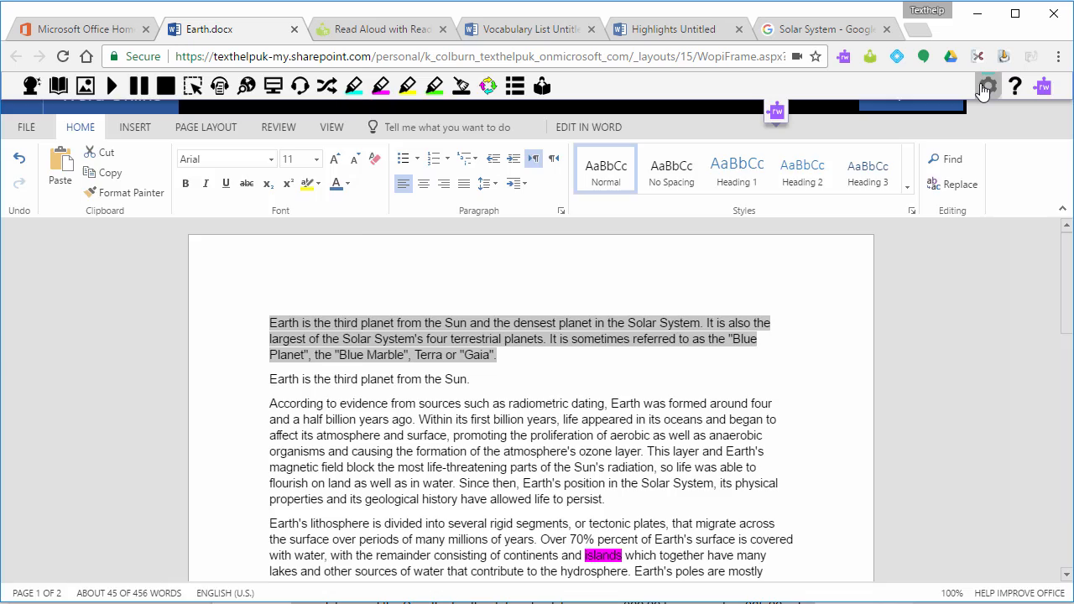
# In Read&Write settings, try Español then keep English (United States), and show the Features list
pyautogui.click(984, 88)
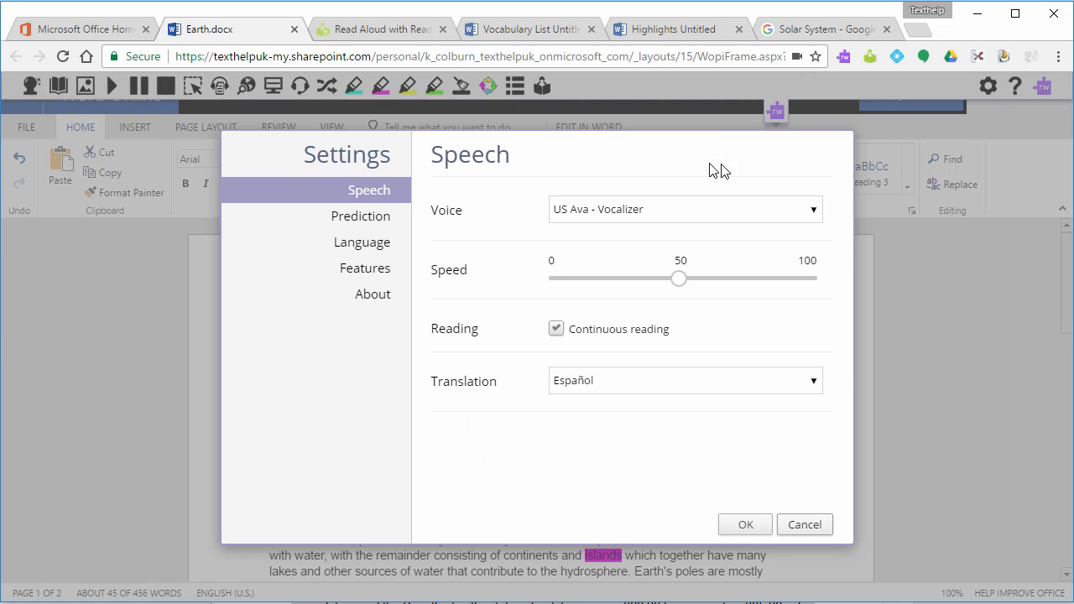
pyautogui.click(389, 224)
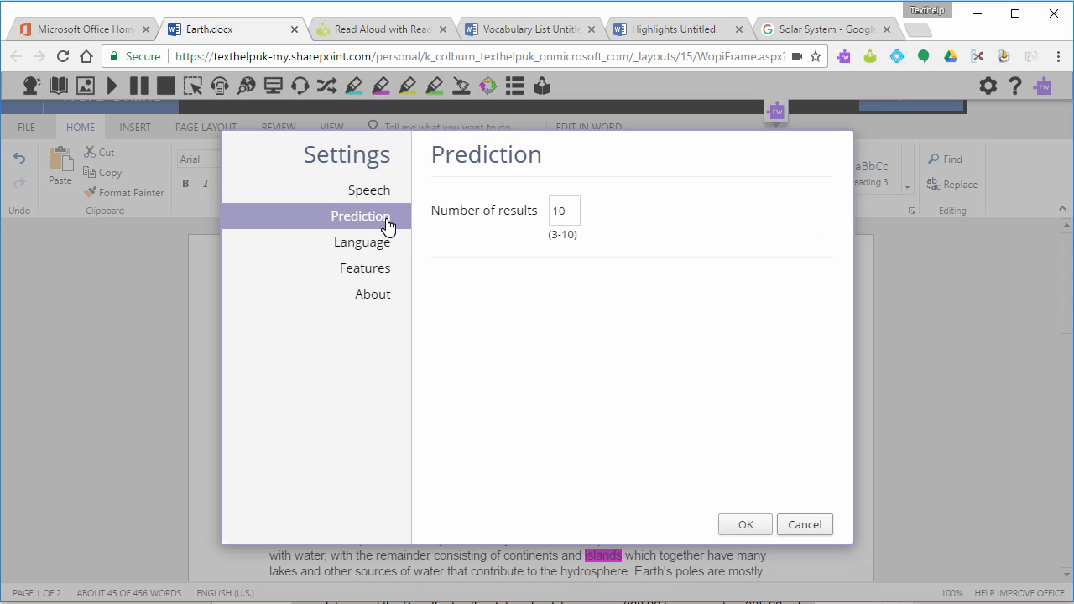
pyautogui.click(395, 249)
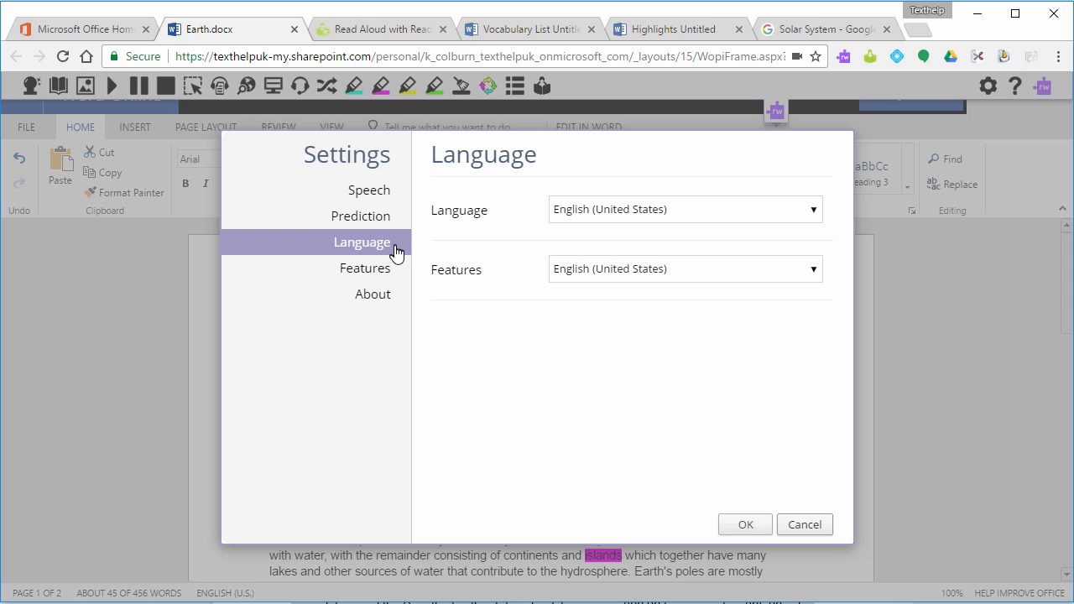
pyautogui.click(654, 210)
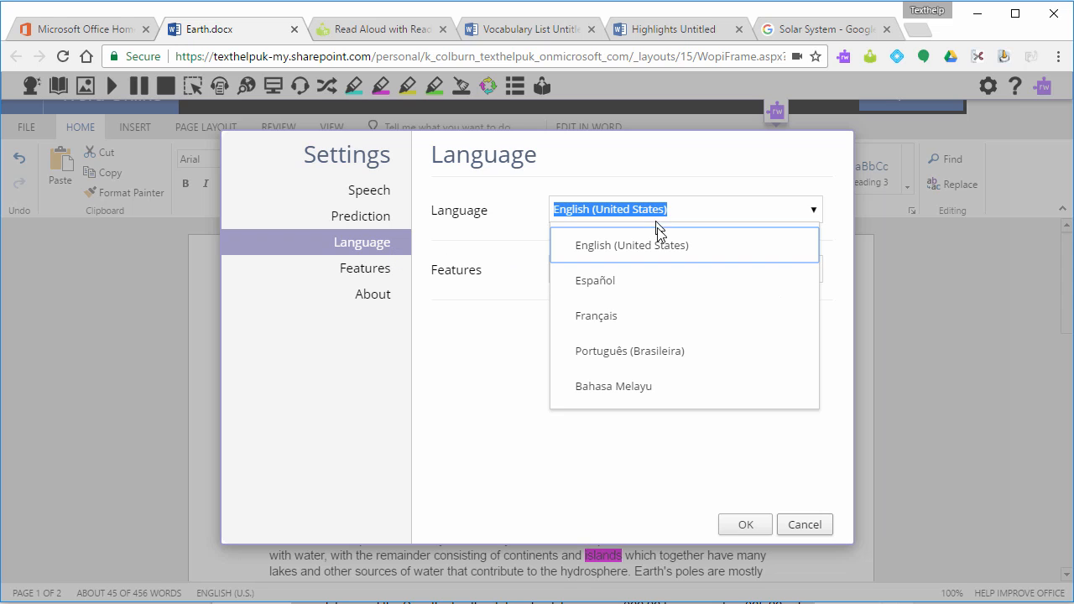
pyautogui.click(625, 280)
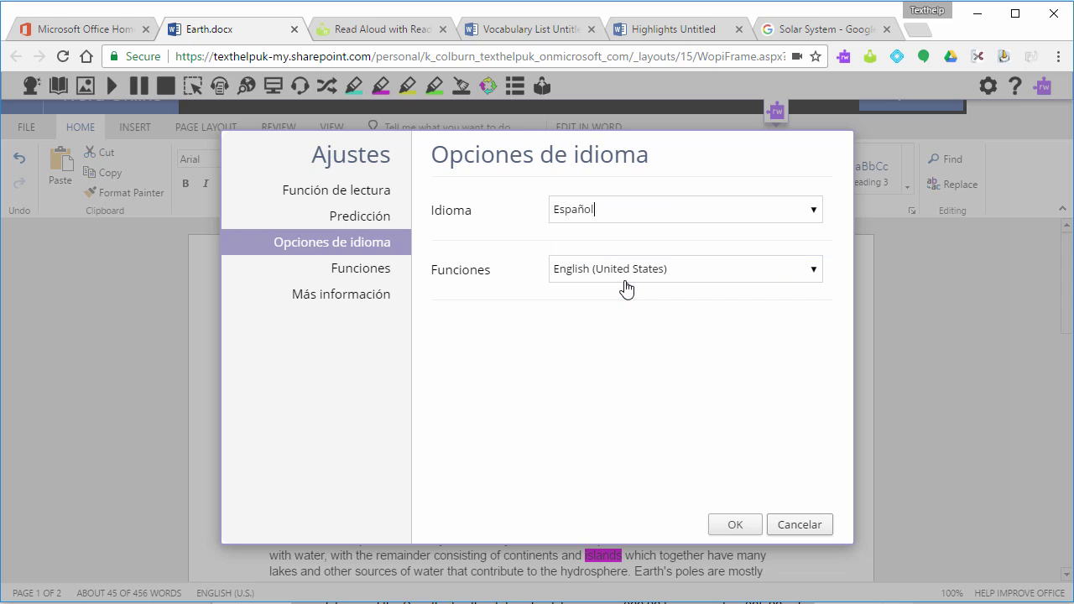
pyautogui.click(645, 210)
pyautogui.click(653, 245)
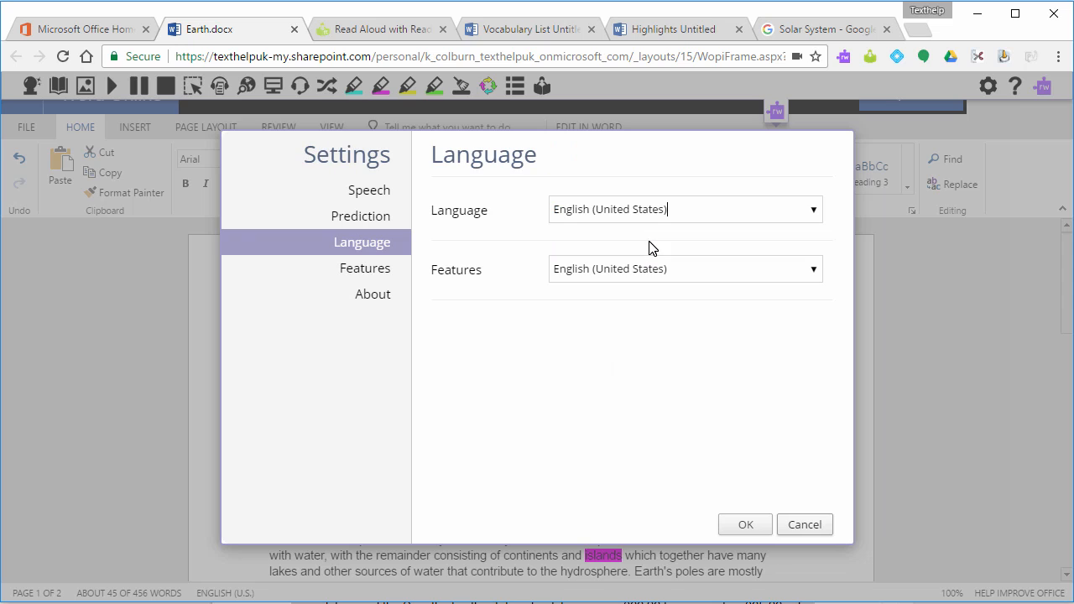
pyautogui.click(365, 269)
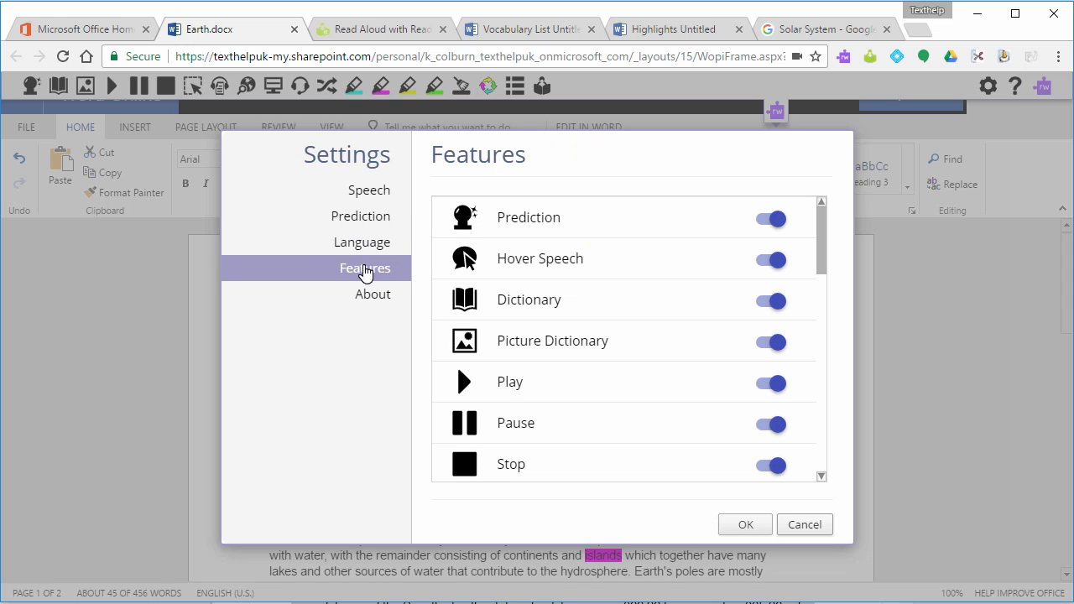
# Toggle off Prediction, Dictionary and Picture Dictionary, then cancel so no changes are kept
pyautogui.click(763, 221)
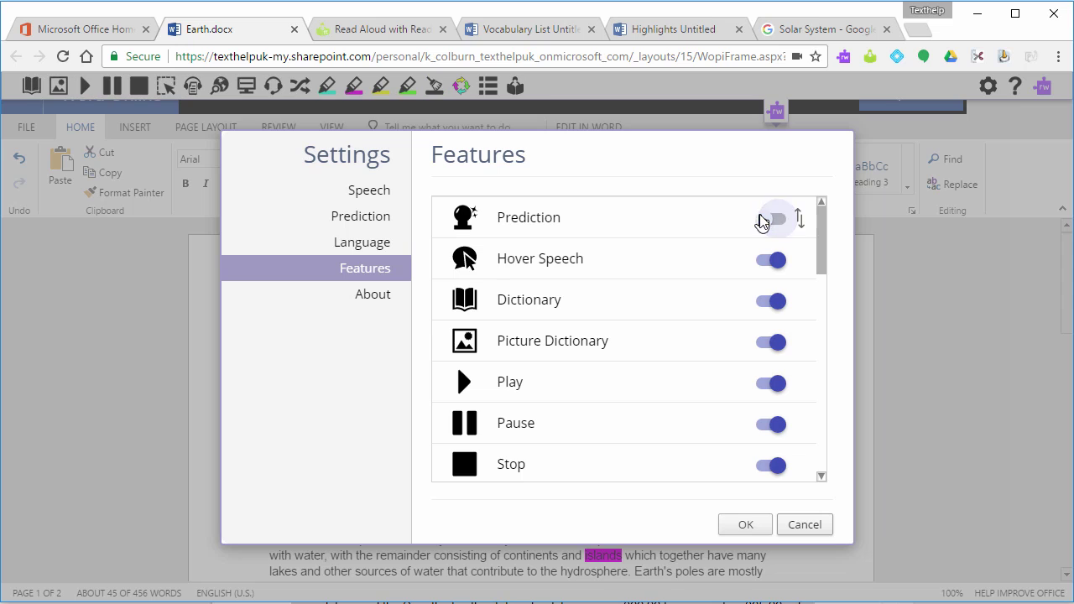
pyautogui.click(776, 302)
pyautogui.click(779, 344)
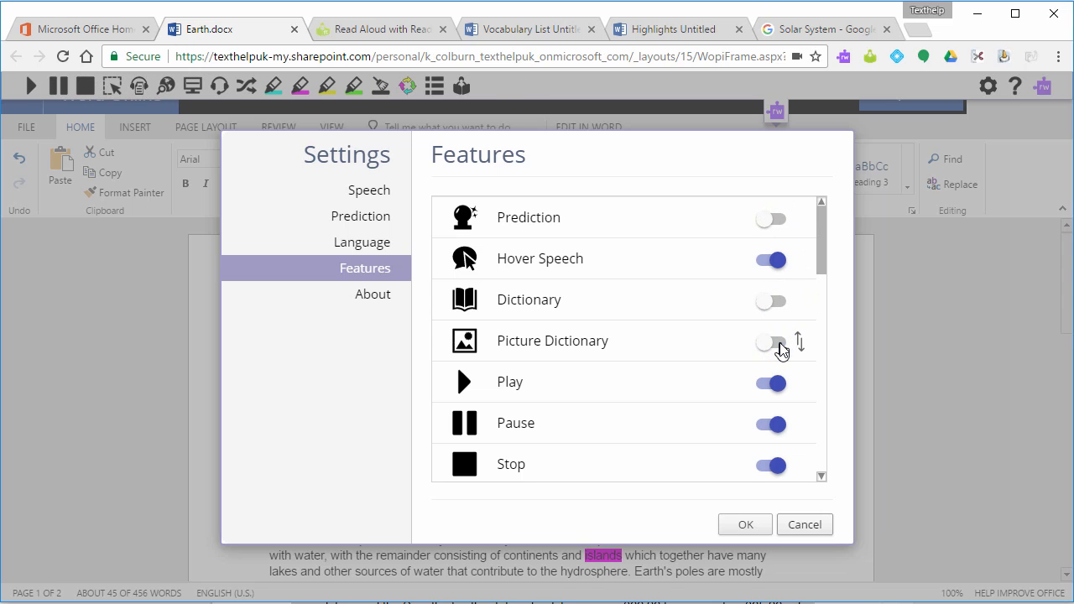
pyautogui.click(804, 524)
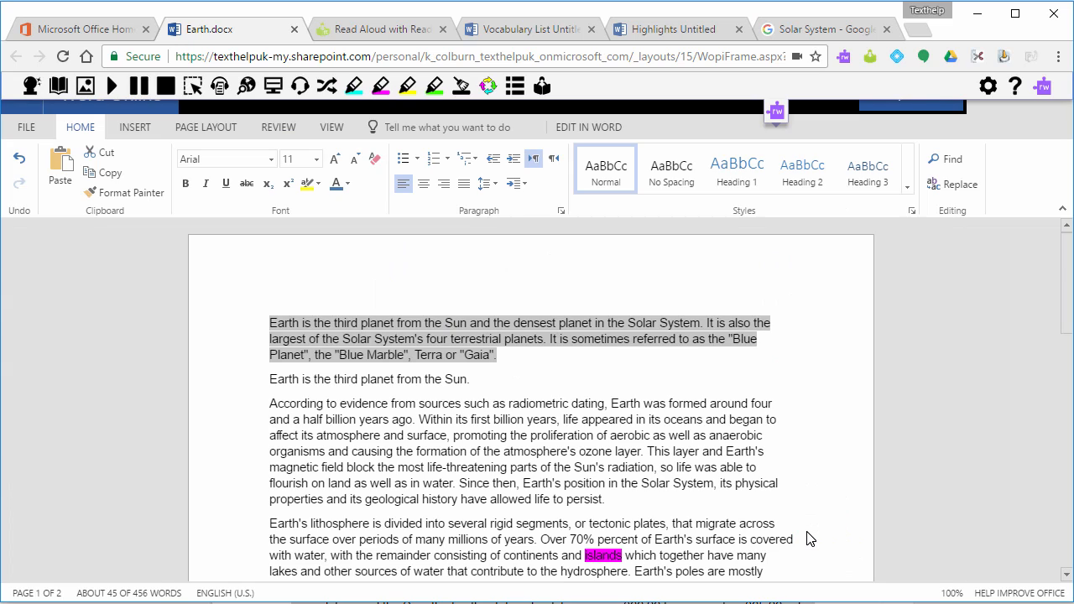